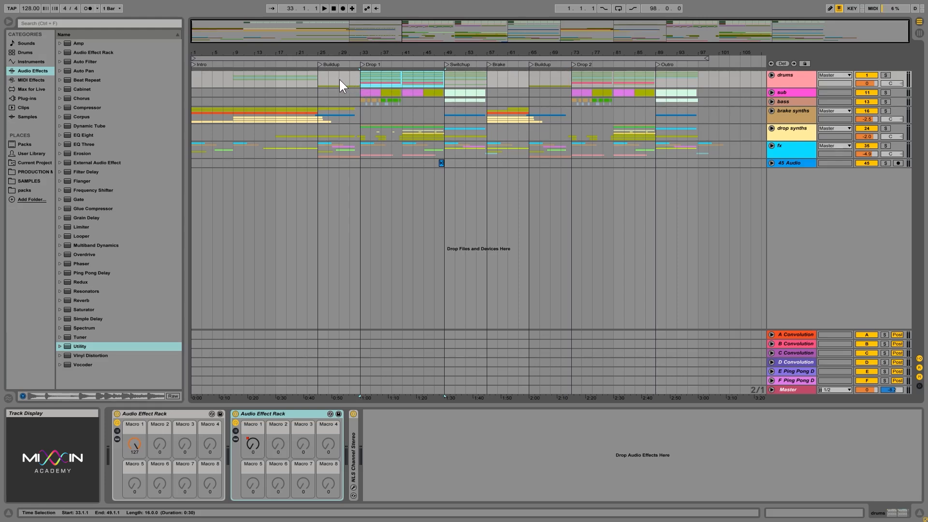
Step: Examine the section changes on the drums track at Drop 1 and from Switchup into Brake
{"action": "left_click_drag", "start_coordinate": [339, 79], "coordinate": [369, 77]}
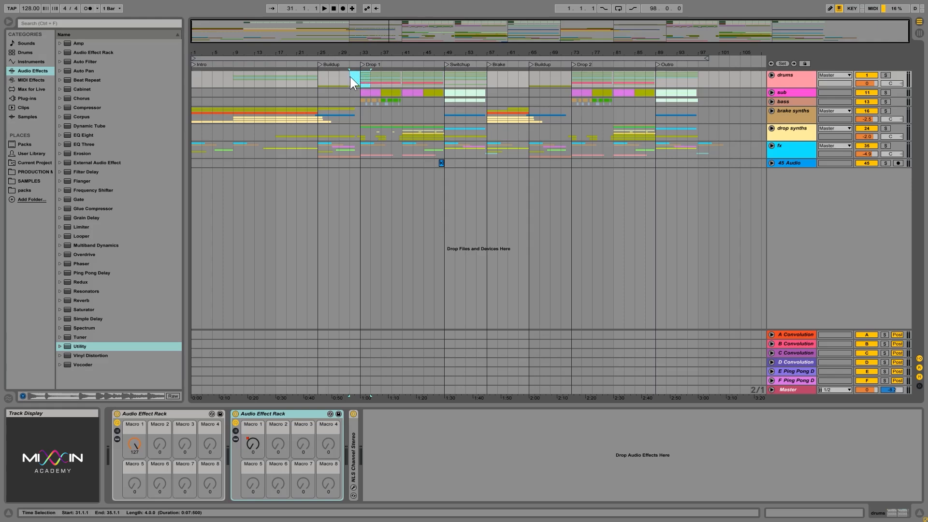
{"action": "left_click", "coordinate": [438, 79]}
{"action": "left_click_drag", "start_coordinate": [476, 77], "coordinate": [494, 80]}
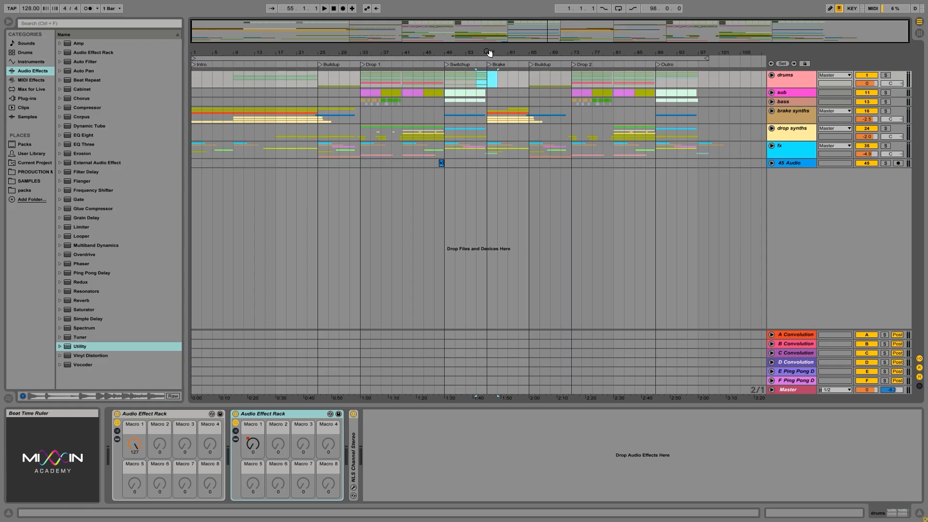
{"action": "left_click_drag", "start_coordinate": [488, 52], "coordinate": [488, 77]}
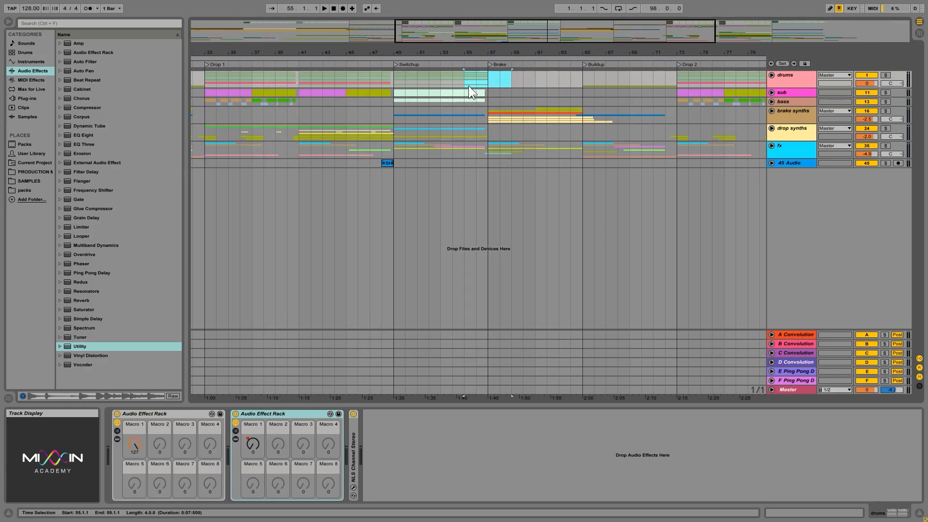
{"action": "left_click", "coordinate": [466, 79]}
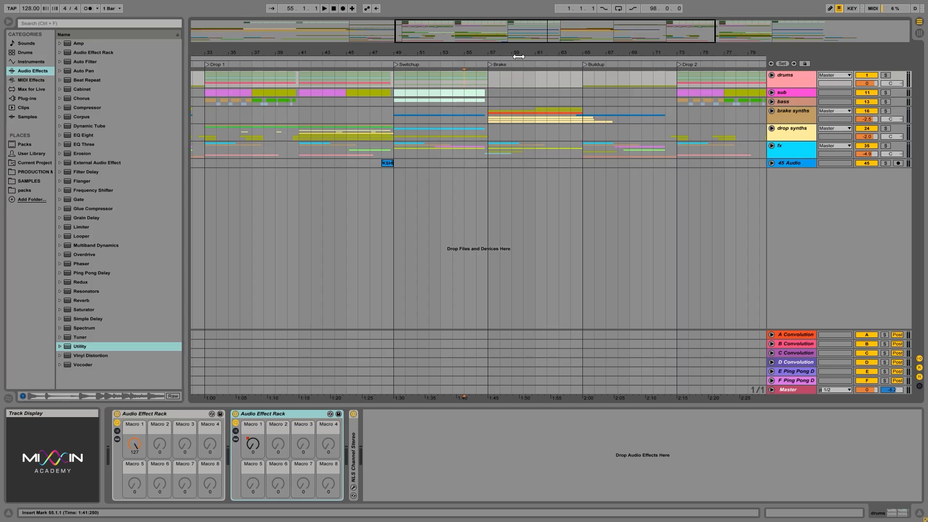
{"action": "left_click_drag", "start_coordinate": [505, 51], "coordinate": [505, 44]}
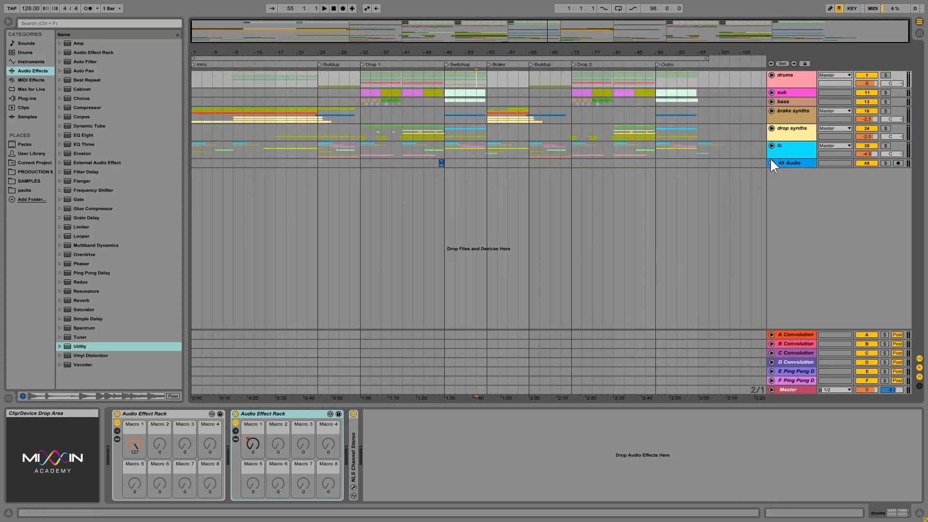
Step: Select the brake synths group and unfold it to show its individual tracks
{"action": "left_click", "coordinate": [784, 130]}
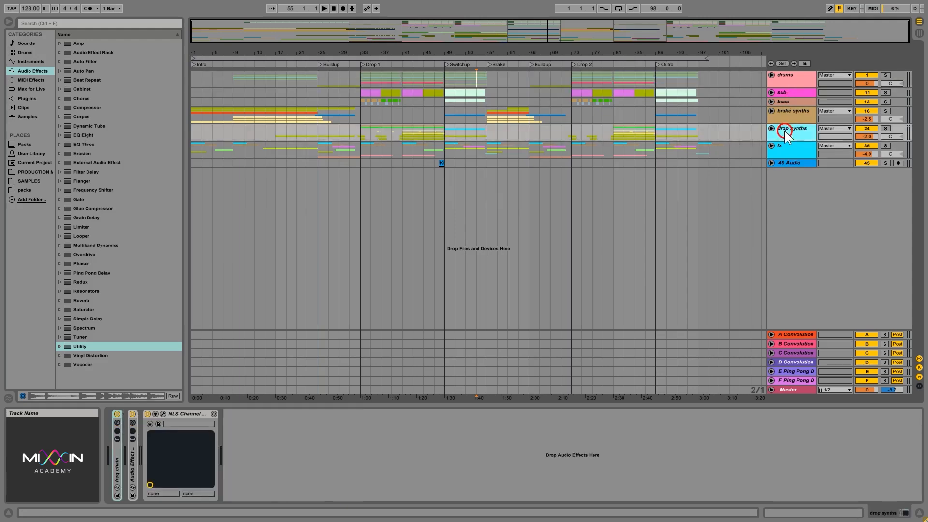
{"action": "left_click", "coordinate": [803, 116]}
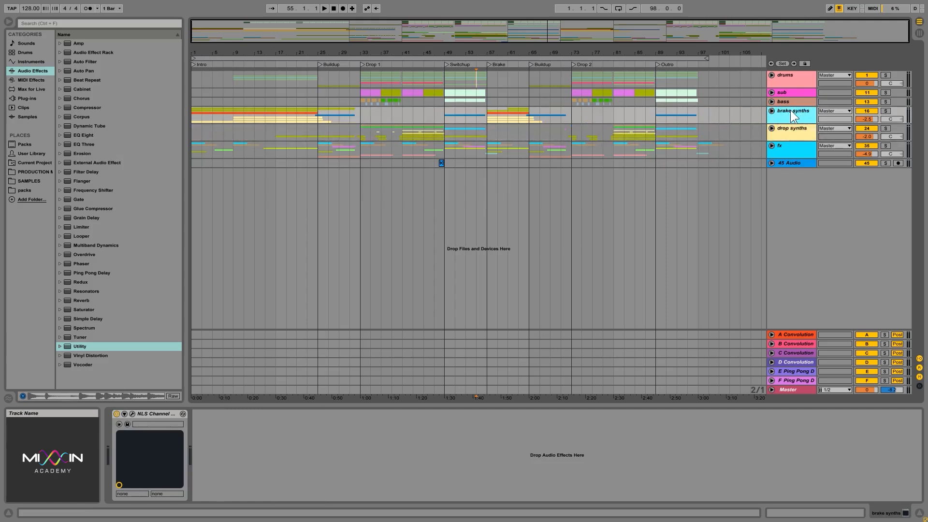
{"action": "left_click", "coordinate": [772, 111]}
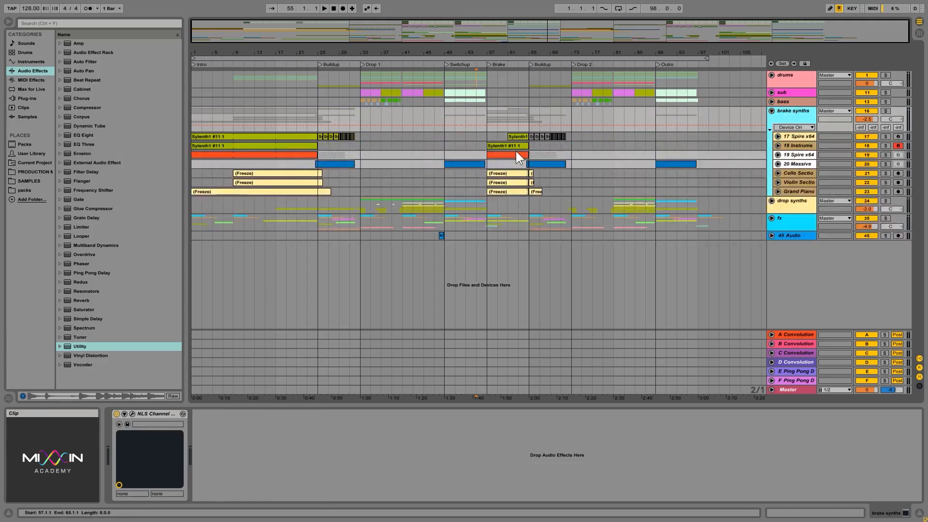
Step: Play back the Brake section from bar 57 through the following Buildup
{"action": "left_click", "coordinate": [510, 116]}
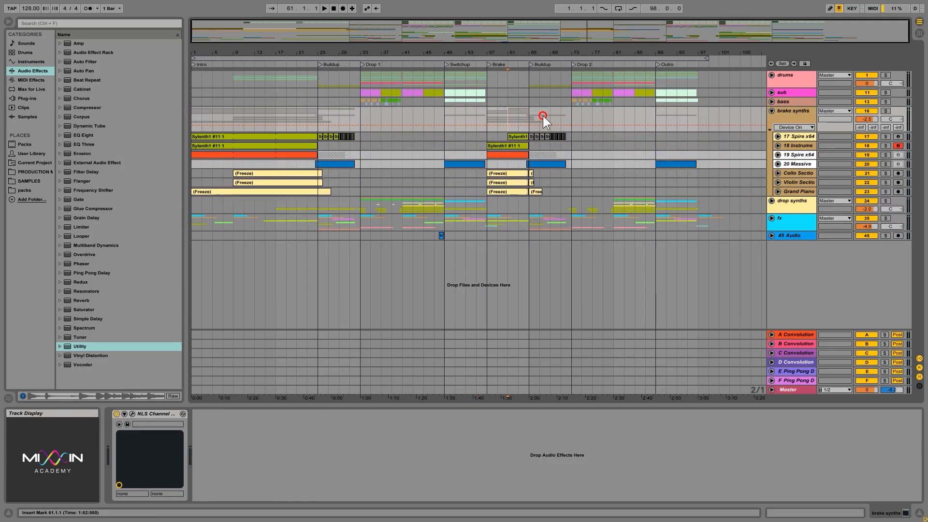
{"action": "left_click_drag", "start_coordinate": [489, 115], "coordinate": [511, 112]}
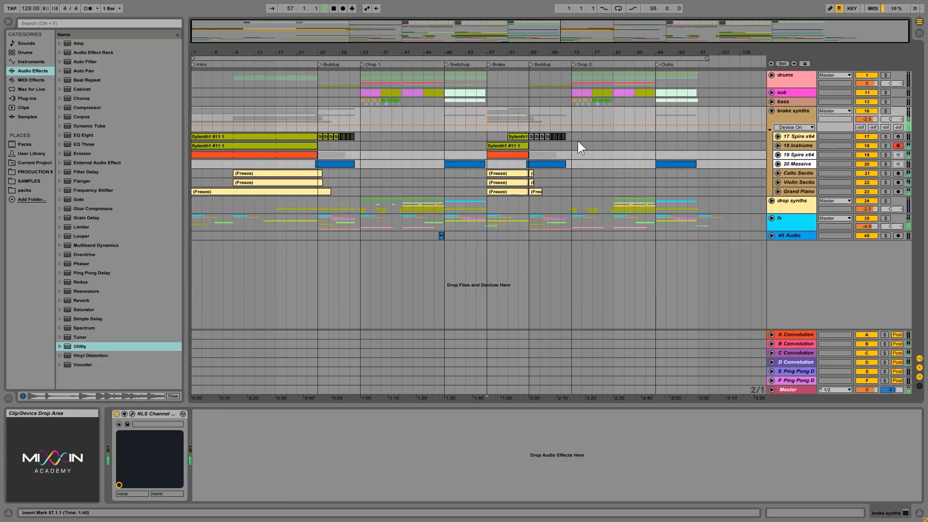
{"action": "key", "text": "space"}
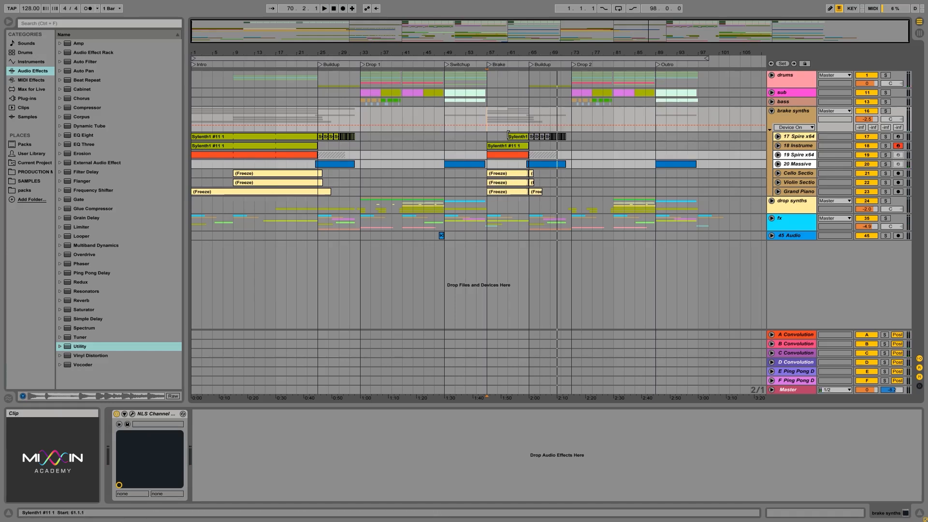
Step: Add a Reverb to the brake synths group ahead of the NLS Channel device
{"action": "mouse_move", "coordinate": [520, 114]}
{"action": "left_mouse_down"}
{"action": "mouse_move", "coordinate": [547, 114]}
{"action": "mouse_move", "coordinate": [523, 114]}
{"action": "left_mouse_up"}
{"action": "left_click", "coordinate": [794, 115]}
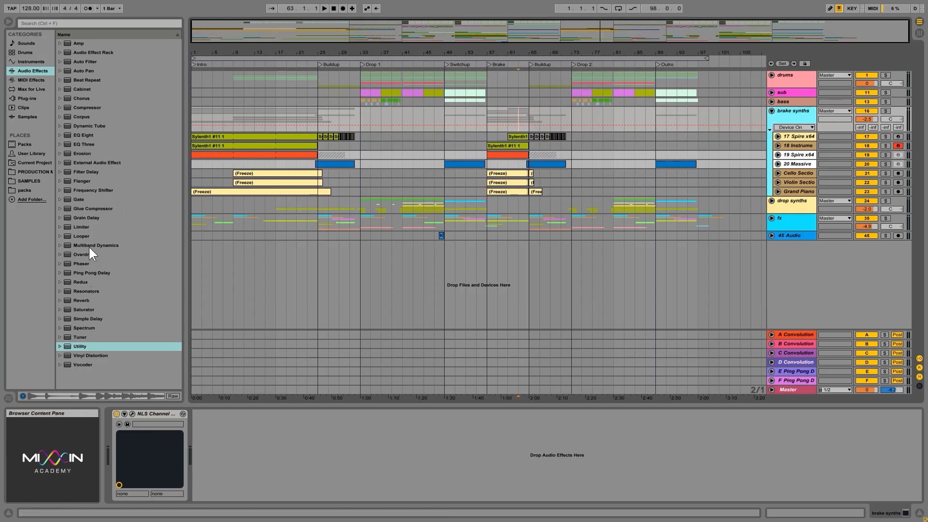
{"action": "left_click_drag", "start_coordinate": [80, 299], "coordinate": [110, 439]}
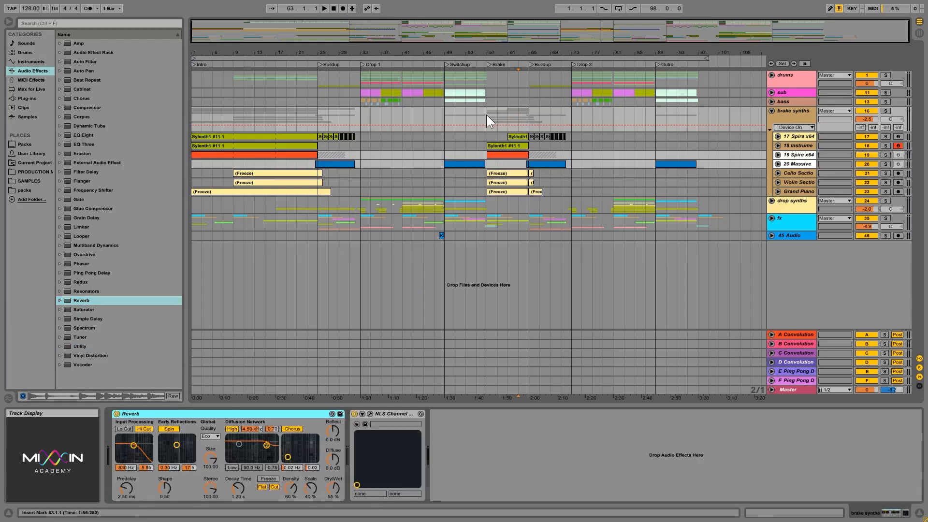
Step: Examine the brake synths group from Brake into Buildup, including bars 61 to 69, and the convolution reverb return tracks
{"action": "left_click_drag", "start_coordinate": [486, 114], "coordinate": [531, 115]}
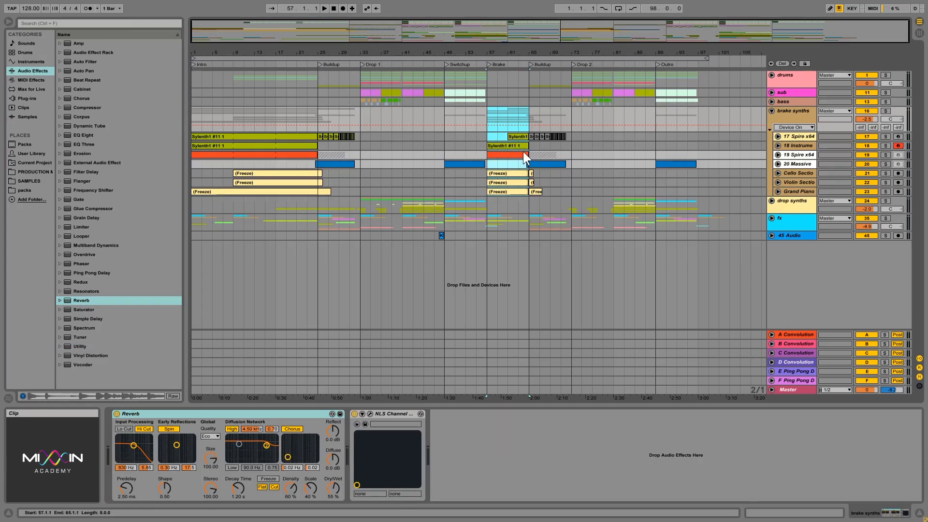
{"action": "left_click", "coordinate": [509, 110]}
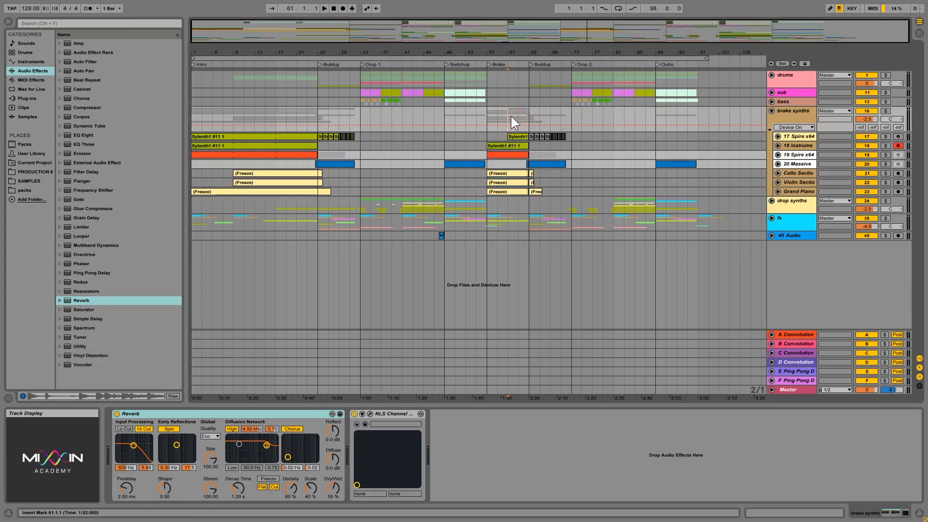
{"action": "mouse_move", "coordinate": [523, 115]}
{"action": "left_mouse_down"}
{"action": "mouse_move", "coordinate": [531, 116]}
{"action": "mouse_move", "coordinate": [506, 116]}
{"action": "mouse_move", "coordinate": [547, 116]}
{"action": "left_mouse_up"}
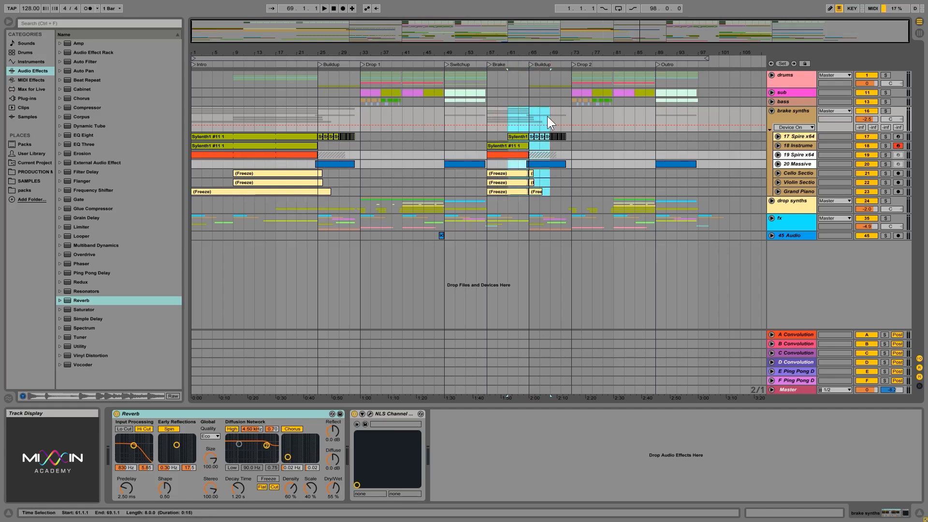
{"action": "left_click", "coordinate": [510, 119]}
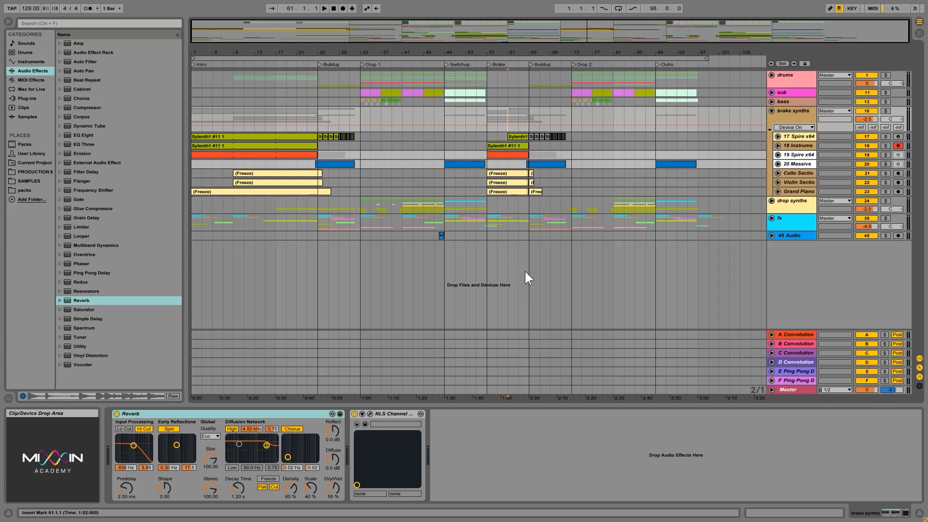
{"action": "left_click", "coordinate": [800, 337]}
{"action": "left_click", "coordinate": [793, 362]}
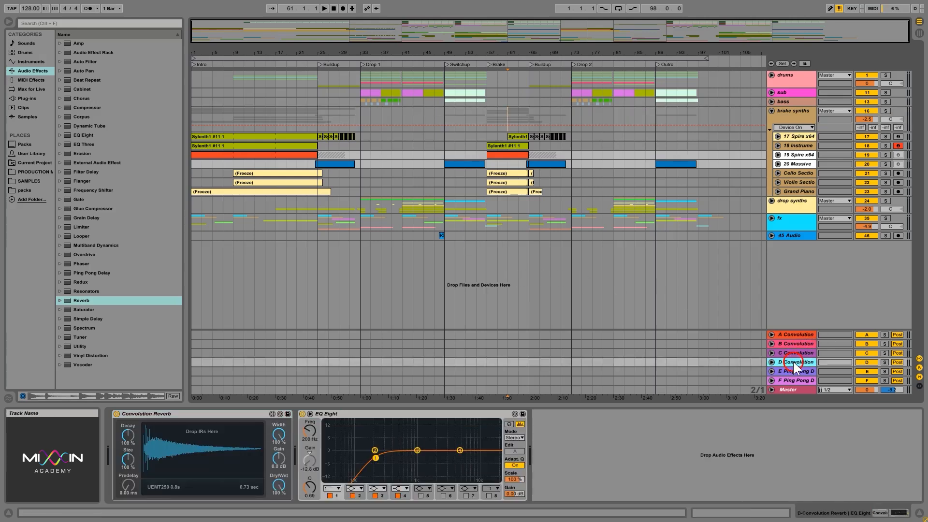
{"action": "left_click", "coordinate": [793, 335]}
{"action": "left_click", "coordinate": [503, 112]}
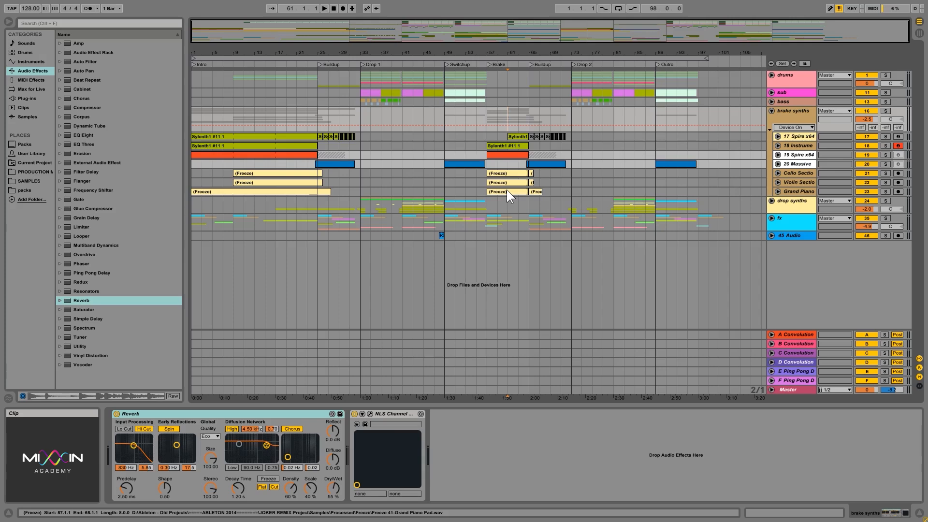
{"action": "left_click_drag", "start_coordinate": [508, 115], "coordinate": [549, 193]}
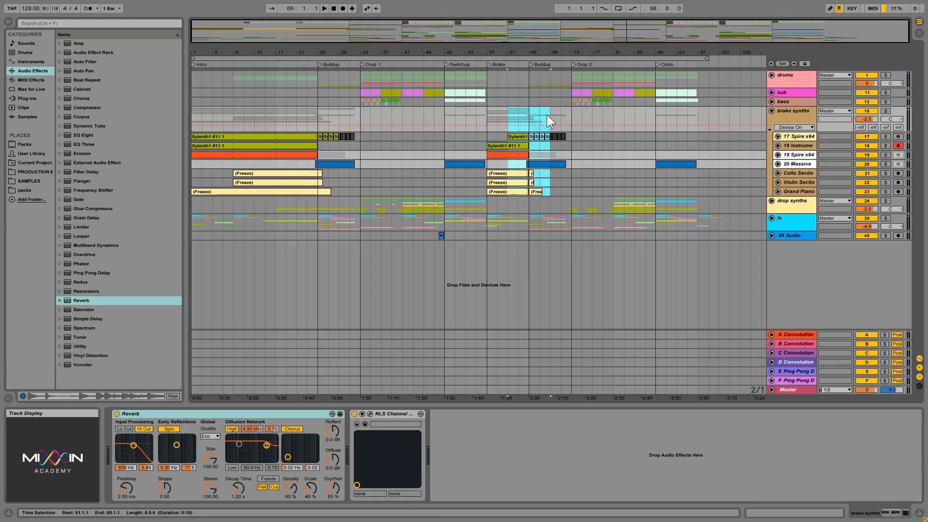
Step: Set the Reverb's decay time to 8.96 s, diffusion high frequency to 3.82 kHz, input filter to 3.31 kHz and Dry/Wet to 0%
{"action": "left_click", "coordinate": [270, 413]}
{"action": "left_click", "coordinate": [511, 116]}
{"action": "left_click_drag", "start_coordinate": [235, 486], "coordinate": [235, 421]}
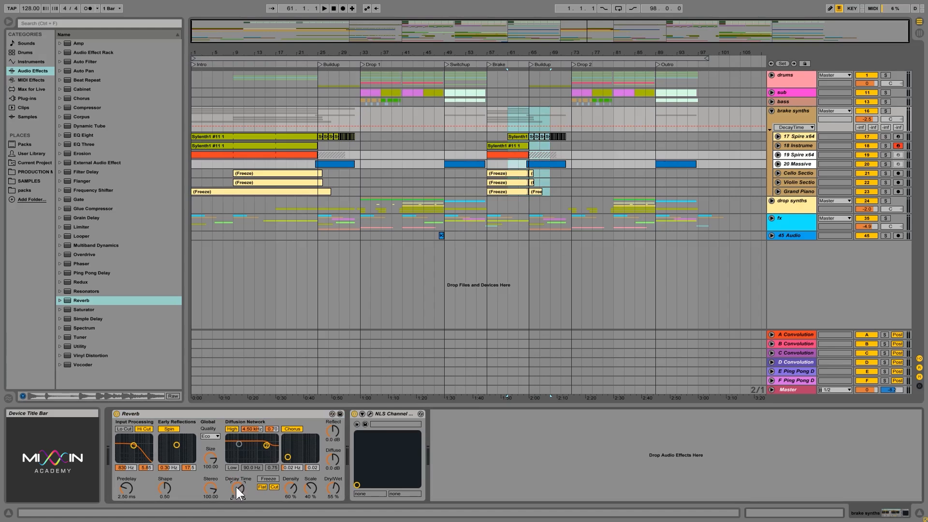
{"action": "left_click_drag", "start_coordinate": [266, 442], "coordinate": [265, 438]}
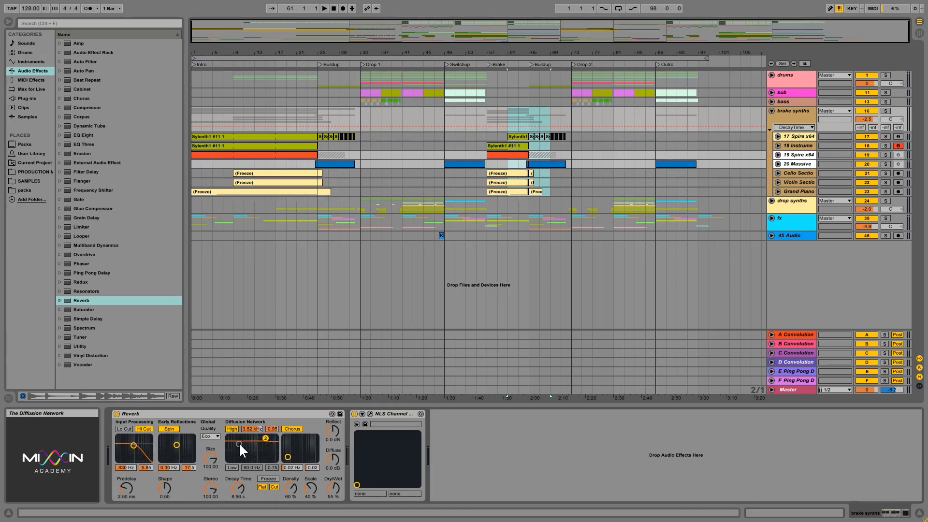
{"action": "left_click_drag", "start_coordinate": [133, 445], "coordinate": [140, 442]}
{"action": "left_click_drag", "start_coordinate": [333, 486], "coordinate": [334, 488]}
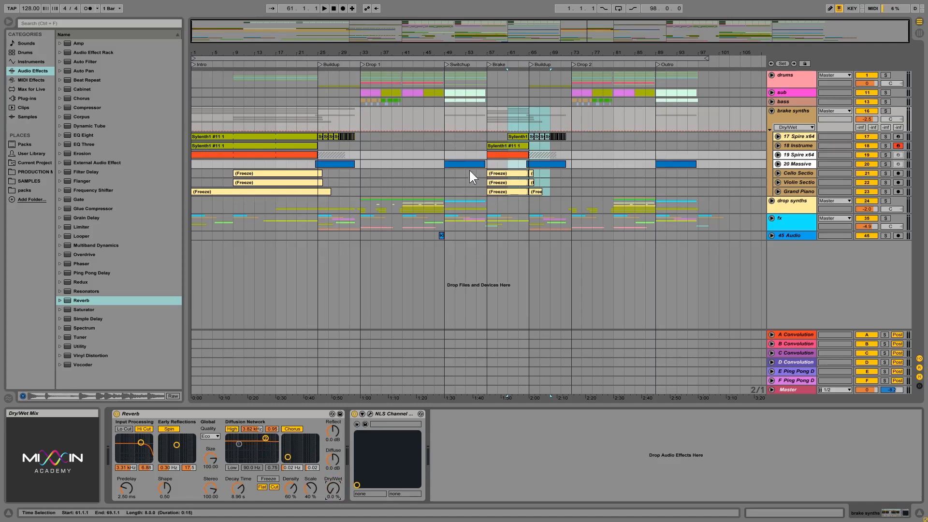
Step: Play the arrangement from bar 57 while sweeping the Reverb's Dry/Wet to audition the transition into Drop 2
{"action": "left_click", "coordinate": [502, 120]}
{"action": "left_click", "coordinate": [519, 124]}
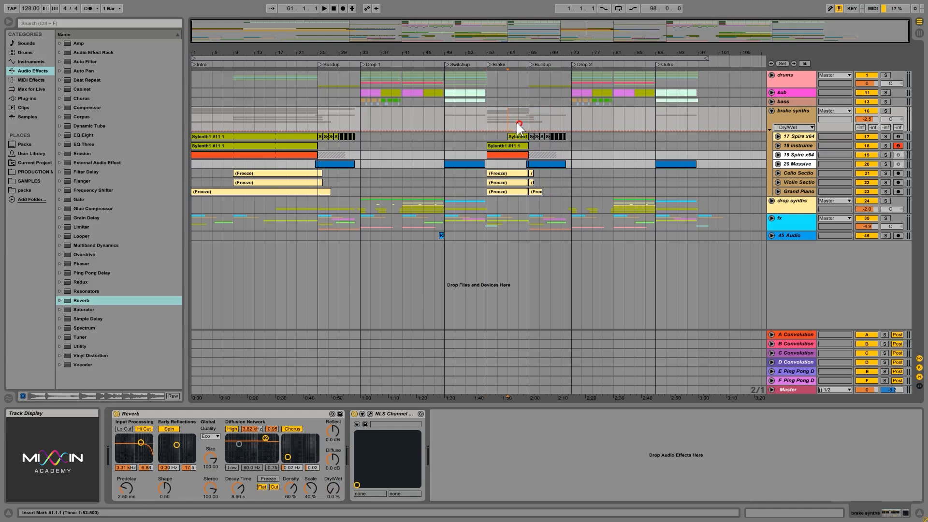
{"action": "left_click", "coordinate": [488, 118]}
{"action": "key", "text": "space"}
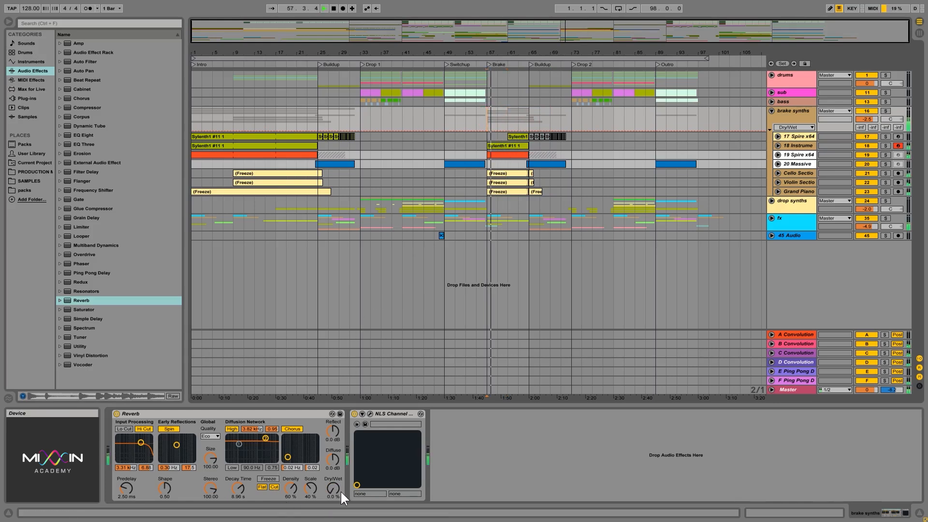
{"action": "left_click_drag", "start_coordinate": [332, 489], "coordinate": [332, 432]}
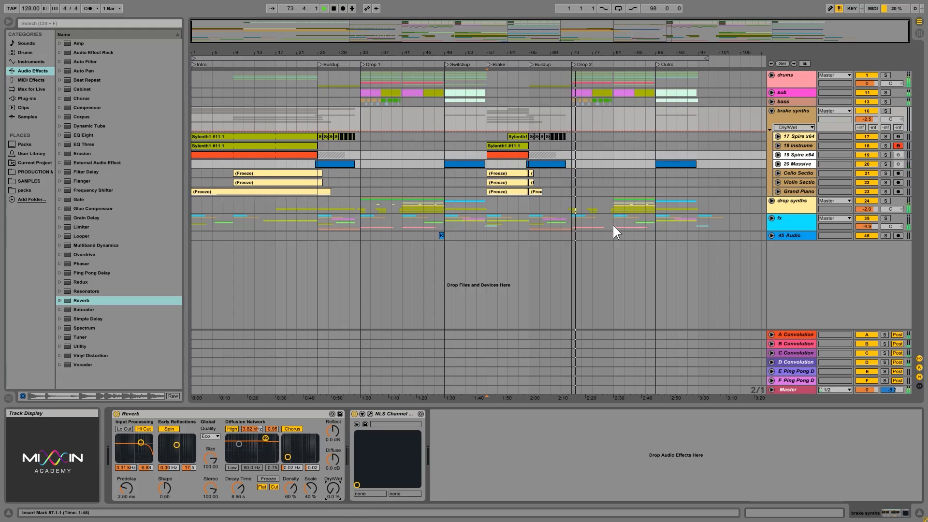
{"action": "key", "text": "space"}
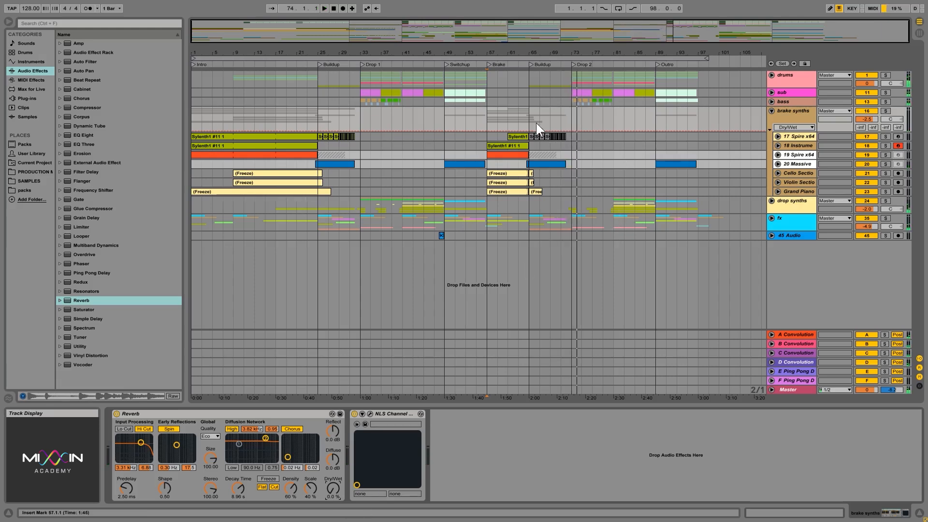
Step: Make the brake synths group lane taller with the Reverb's Dry/Wet automation shown
{"action": "left_click", "coordinate": [485, 118]}
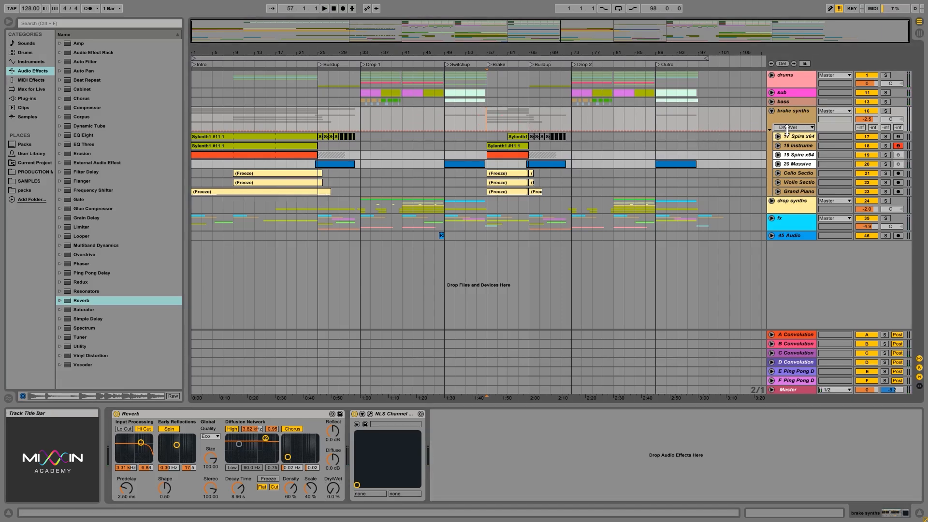
{"action": "left_click_drag", "start_coordinate": [785, 132], "coordinate": [785, 140]}
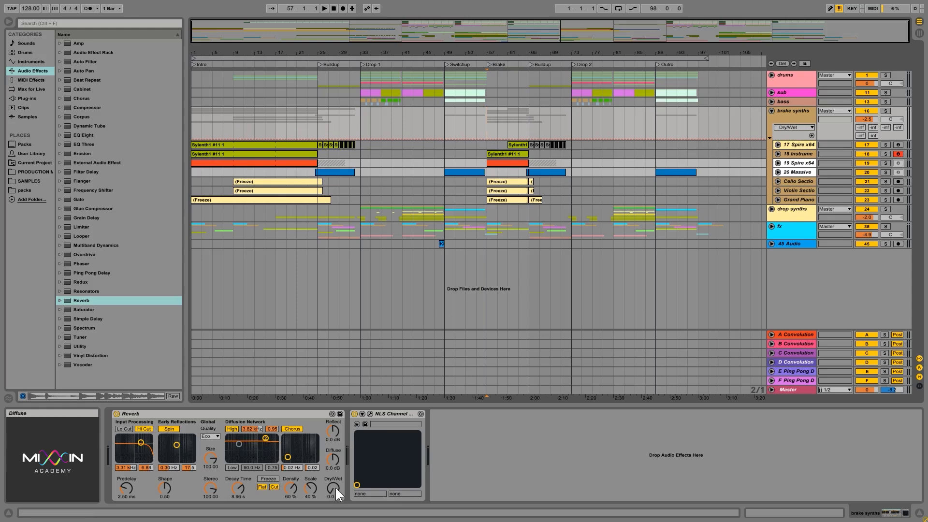
{"action": "mouse_move", "coordinate": [335, 488]}
{"action": "left_mouse_down"}
{"action": "mouse_move", "coordinate": [335, 468]}
{"action": "mouse_move", "coordinate": [335, 489]}
{"action": "left_mouse_up"}
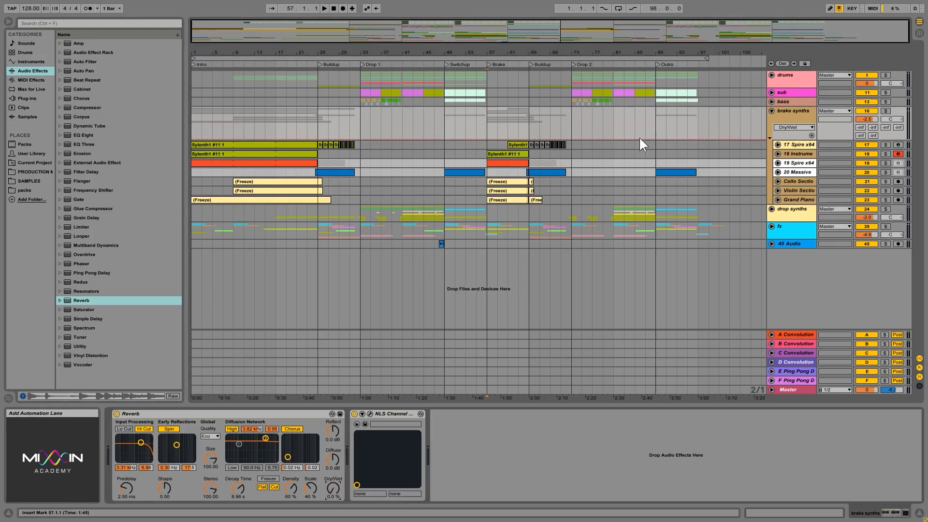
Step: Group the Reverb into an Audio Effect Rack, show its macro controls and map the Reverb's Dry/Wet to Macro 1
{"action": "left_click", "coordinate": [200, 412]}
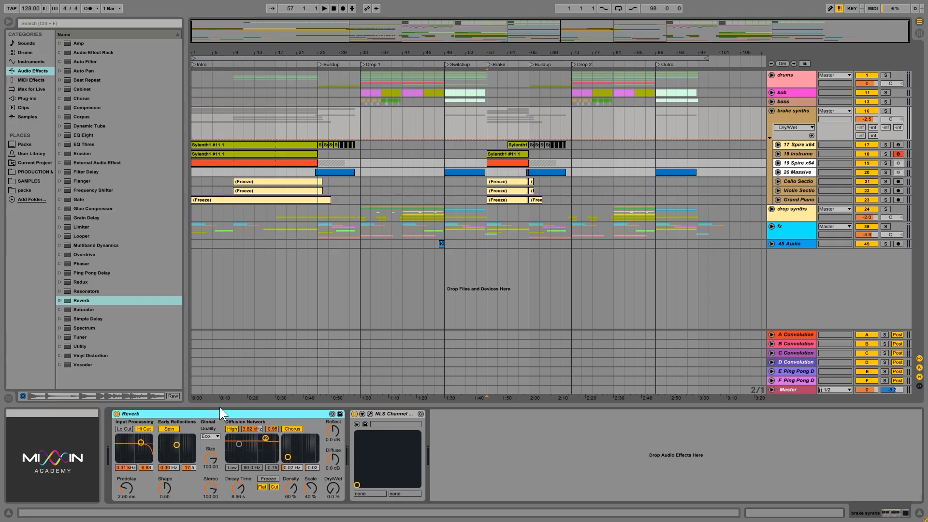
{"action": "key", "text": "ctrl+g"}
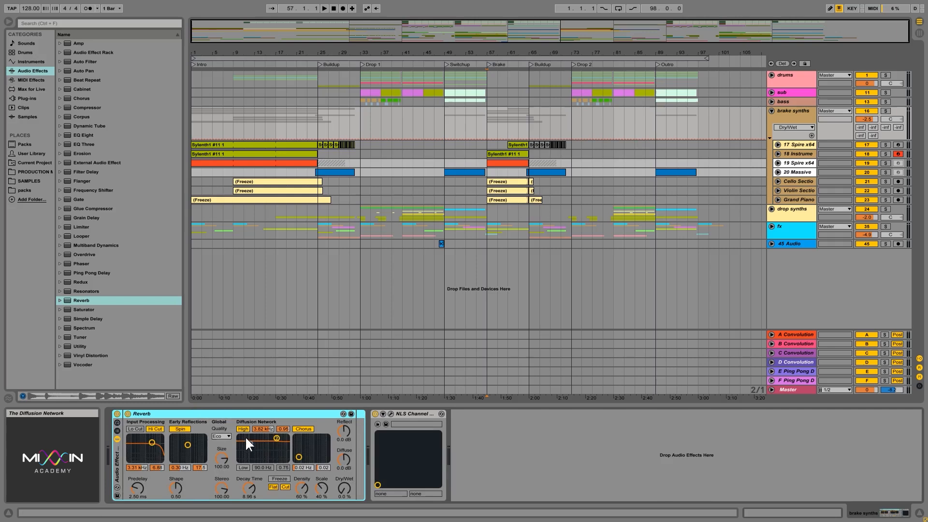
{"action": "right_click", "coordinate": [222, 412]}
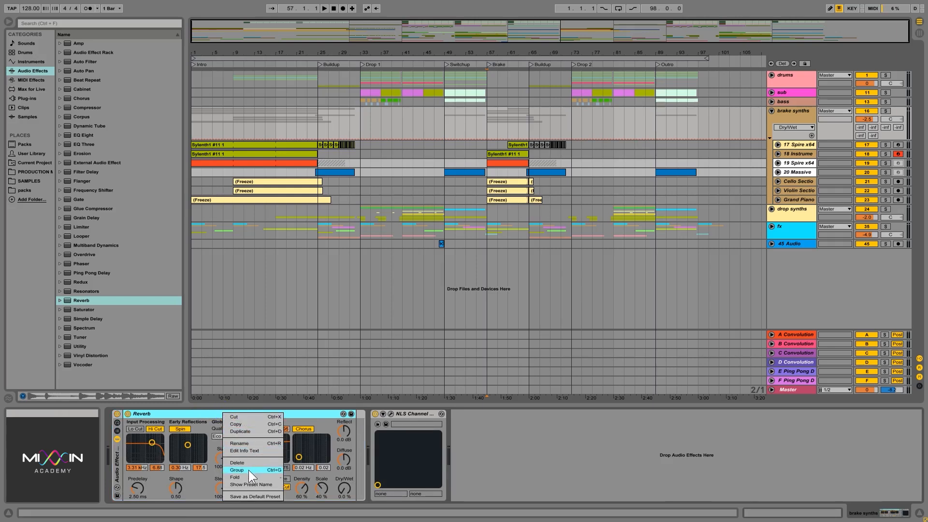
{"action": "left_click", "coordinate": [117, 420]}
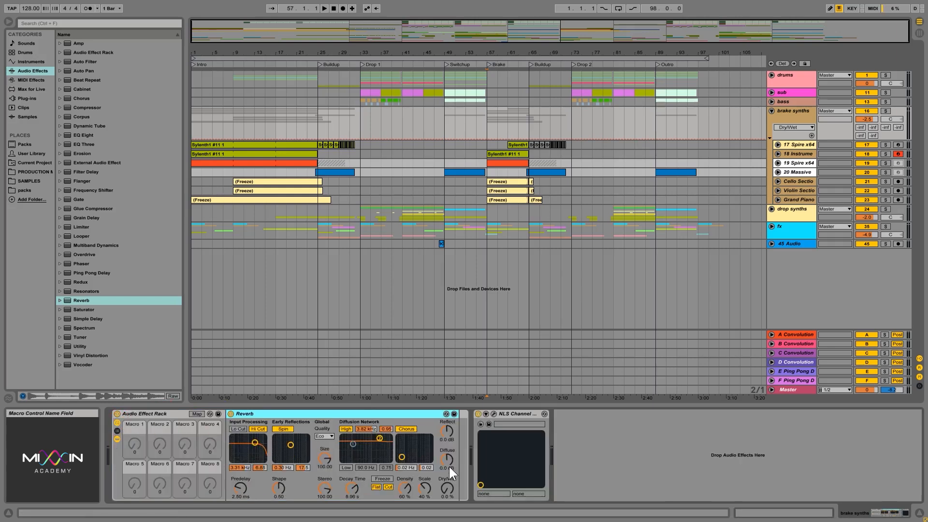
{"action": "right_click", "coordinate": [448, 487]}
{"action": "left_click", "coordinate": [476, 428]}
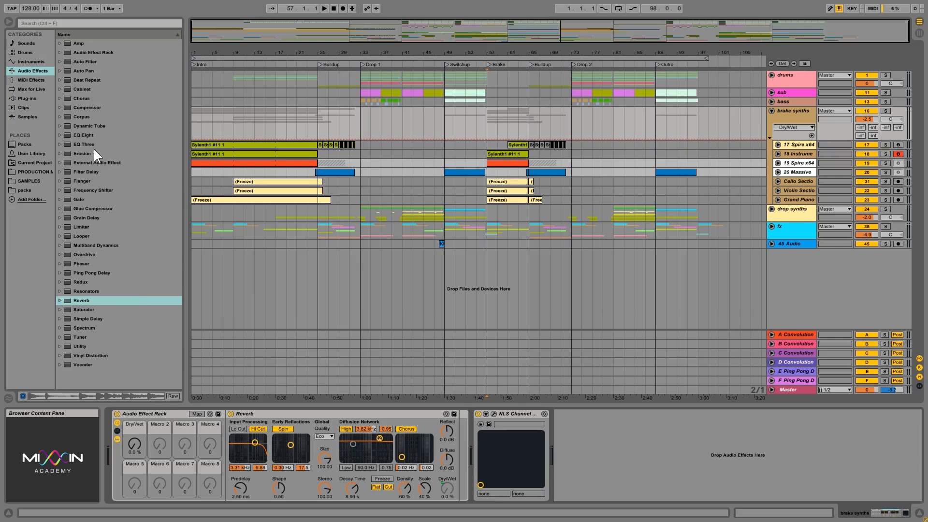
Step: Insert Redux before the Reverb in the rack, set its downsampling to Soft and map the downsample amount to Macro 1
{"action": "left_click", "coordinate": [81, 282]}
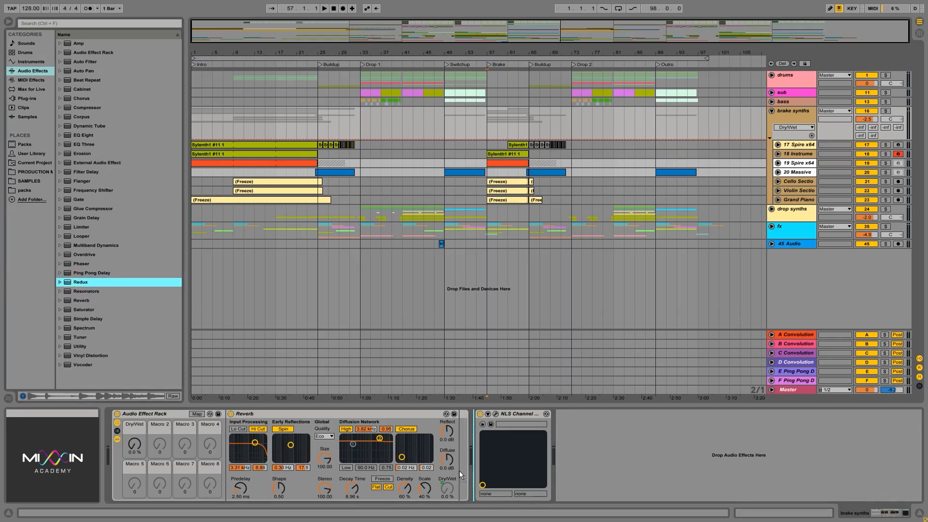
{"action": "mouse_move", "coordinate": [460, 475]}
{"action": "left_mouse_down"}
{"action": "mouse_move", "coordinate": [195, 453]}
{"action": "mouse_move", "coordinate": [229, 452]}
{"action": "left_mouse_up"}
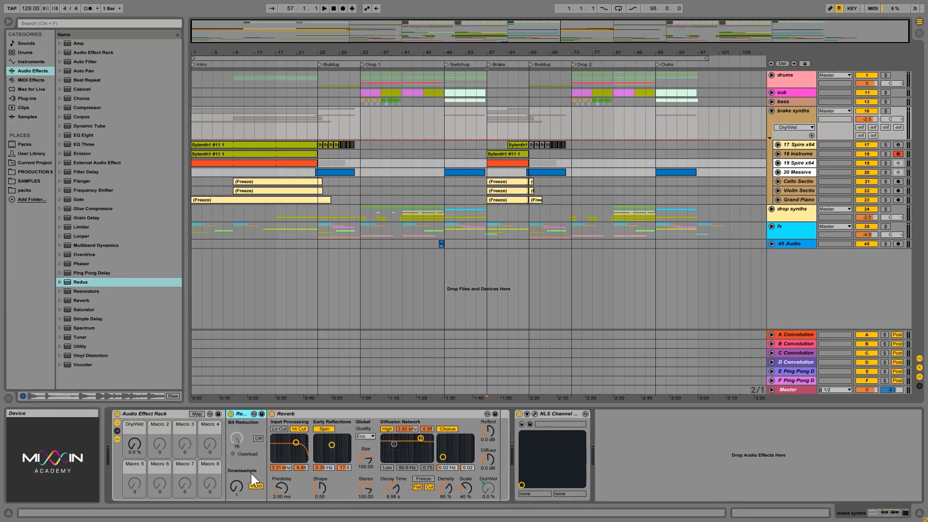
{"action": "left_click", "coordinate": [252, 485]}
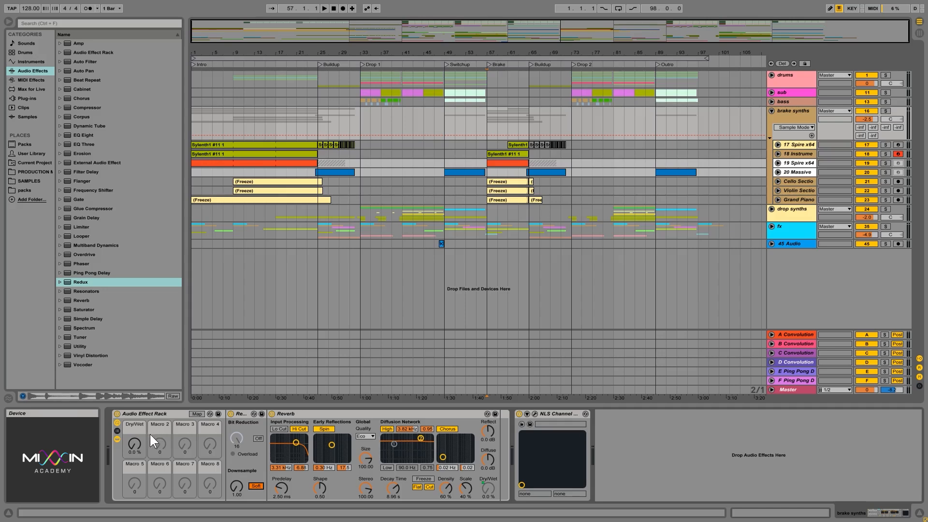
{"action": "right_click", "coordinate": [236, 487]}
{"action": "left_click", "coordinate": [265, 425]}
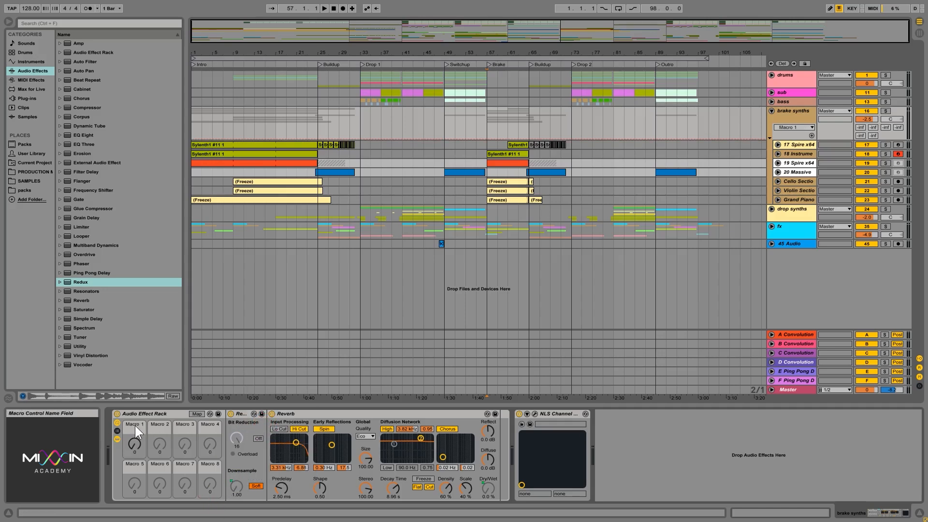
Step: Limit the Redux Sample Soft mapping's maximum to 6.79 and sweep Macro 1 up and back to 0 to test it
{"action": "left_click", "coordinate": [191, 414]}
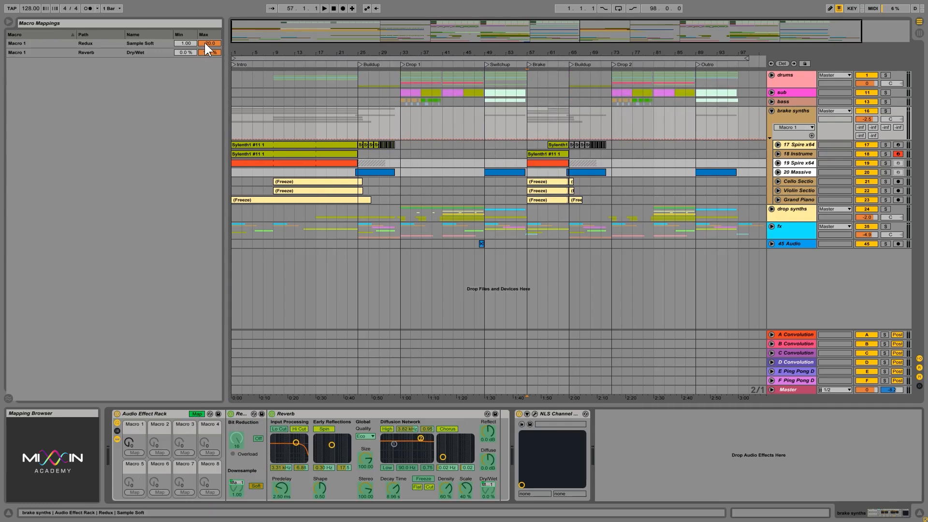
{"action": "left_click_drag", "start_coordinate": [207, 44], "coordinate": [207, 67]}
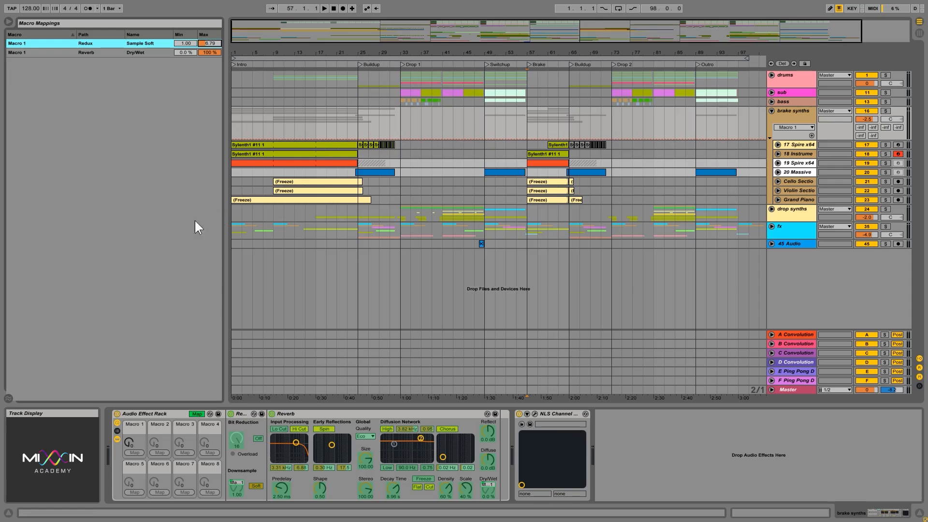
{"action": "left_click", "coordinate": [196, 414]}
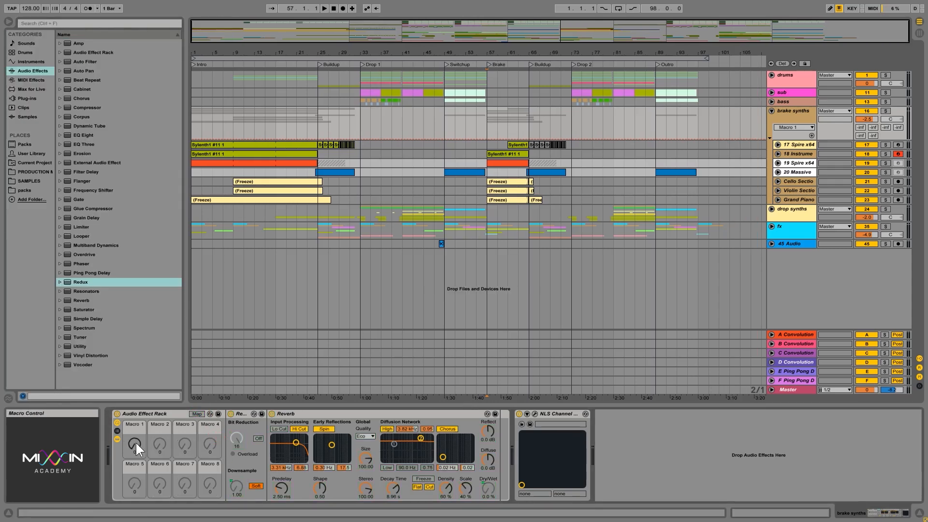
{"action": "left_click_drag", "start_coordinate": [135, 442], "coordinate": [135, 387]}
{"action": "left_click_drag", "start_coordinate": [135, 444], "coordinate": [135, 478]}
Step: Insert an Auto Filter between Redux and Reverb, set it to high-pass at 26.0 Hz and map its frequency to Macro 1
{"action": "mouse_move", "coordinate": [85, 63]}
{"action": "left_mouse_down"}
{"action": "mouse_move", "coordinate": [192, 151]}
{"action": "mouse_move", "coordinate": [263, 394]}
{"action": "mouse_move", "coordinate": [262, 475]}
{"action": "mouse_move", "coordinate": [233, 469]}
{"action": "mouse_move", "coordinate": [271, 470]}
{"action": "mouse_move", "coordinate": [256, 457]}
{"action": "mouse_move", "coordinate": [266, 455]}
{"action": "left_mouse_up"}
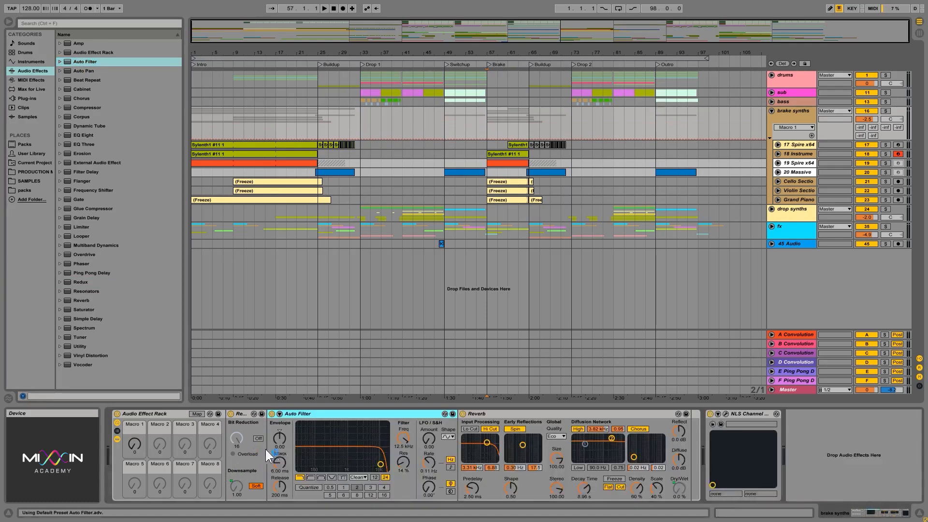
{"action": "left_click", "coordinate": [310, 477]}
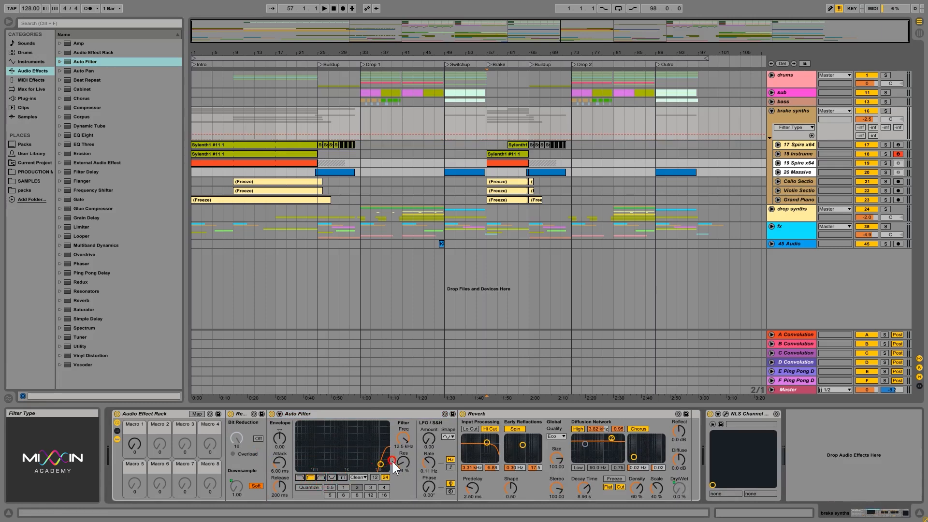
{"action": "left_click_drag", "start_coordinate": [380, 466], "coordinate": [404, 437]}
{"action": "right_click", "coordinate": [405, 441]}
{"action": "left_click", "coordinate": [434, 376]}
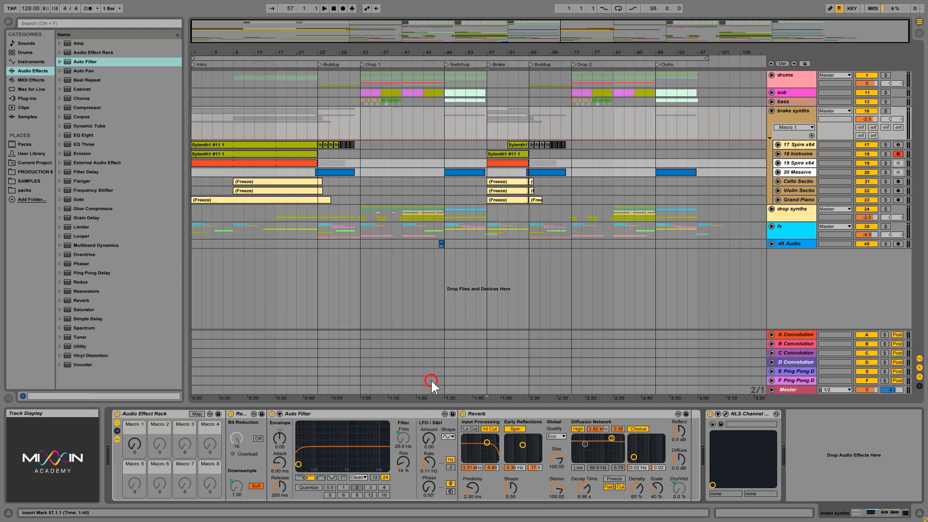
Step: Test the filter sweep with Macro 1, return it to 0 and limit the Auto Filter frequency mapping's maximum to 2.92 kHz
{"action": "left_click_drag", "start_coordinate": [135, 445], "coordinate": [135, 417]}
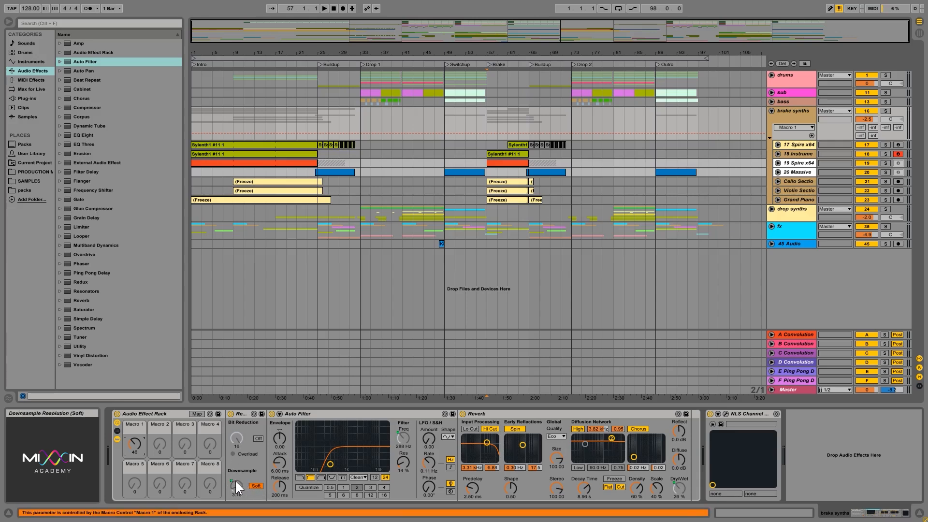
{"action": "left_click_drag", "start_coordinate": [138, 442], "coordinate": [137, 485]}
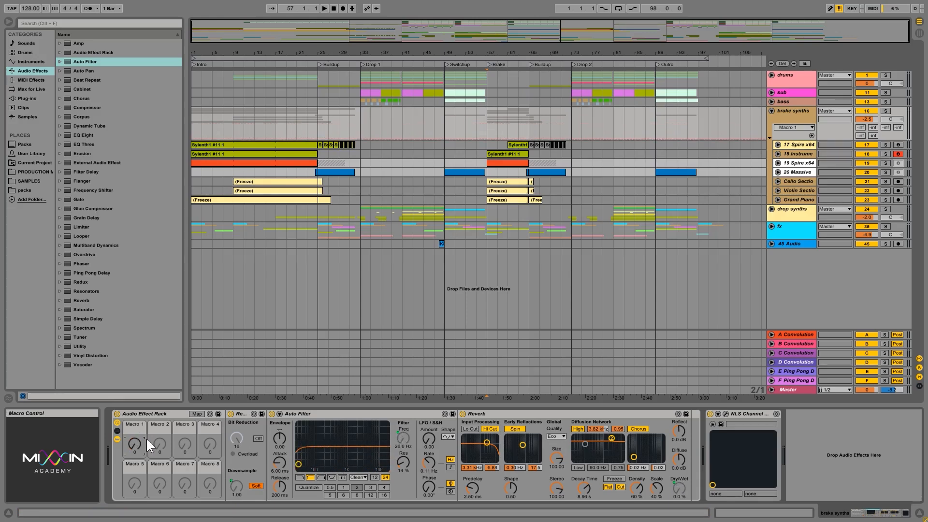
{"action": "left_click", "coordinate": [191, 414]}
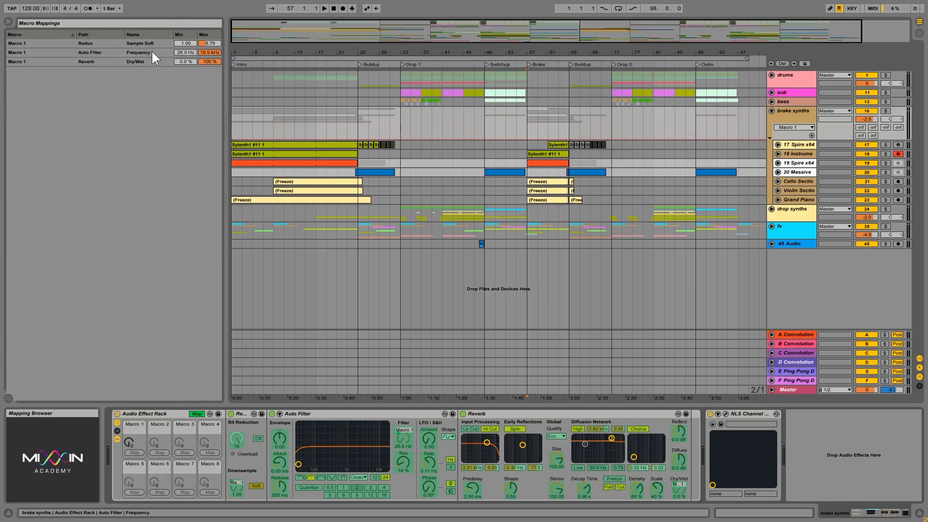
{"action": "left_click_drag", "start_coordinate": [210, 50], "coordinate": [210, 68]}
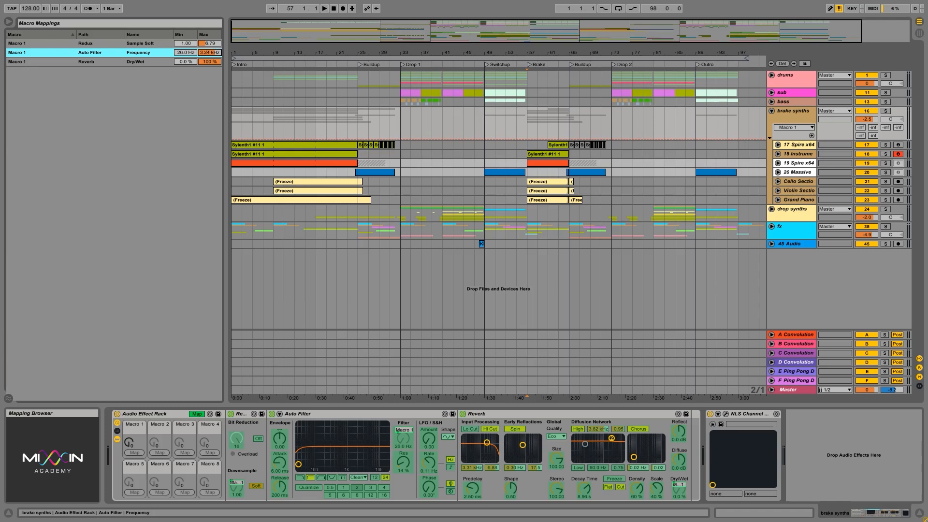
{"action": "left_click", "coordinate": [194, 413]}
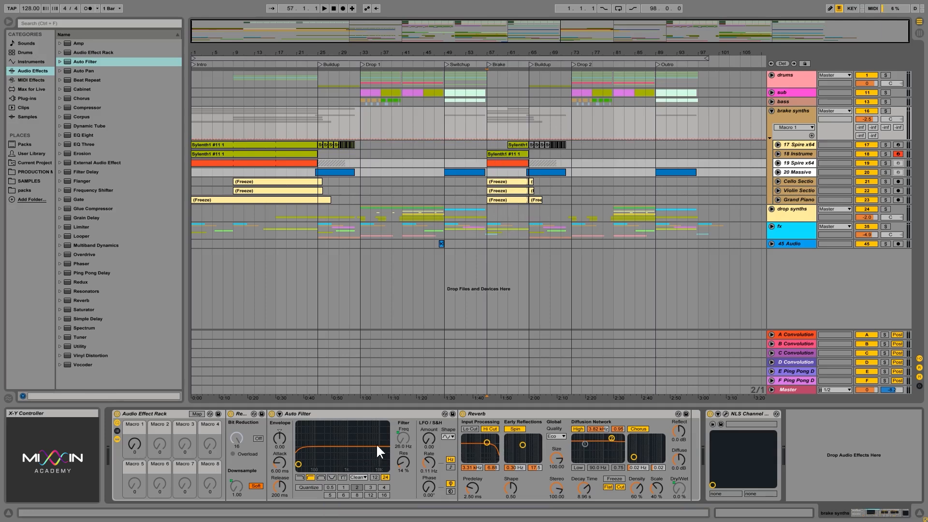
{"action": "left_click", "coordinate": [149, 414]}
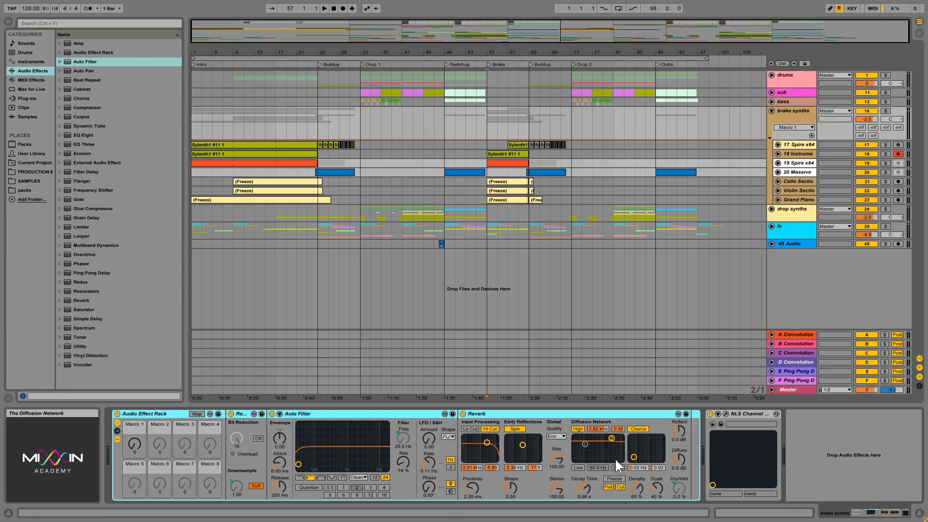
{"action": "left_click", "coordinate": [320, 412]}
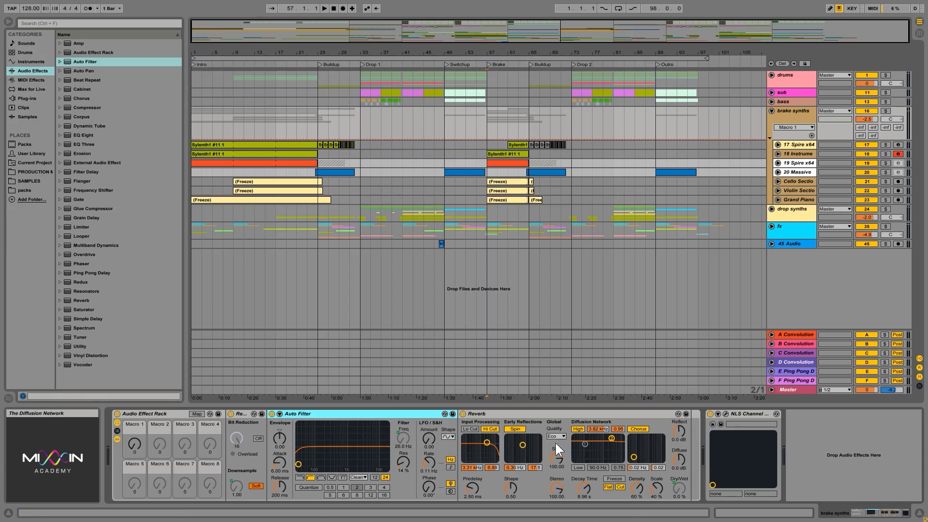
{"action": "left_click", "coordinate": [532, 413]}
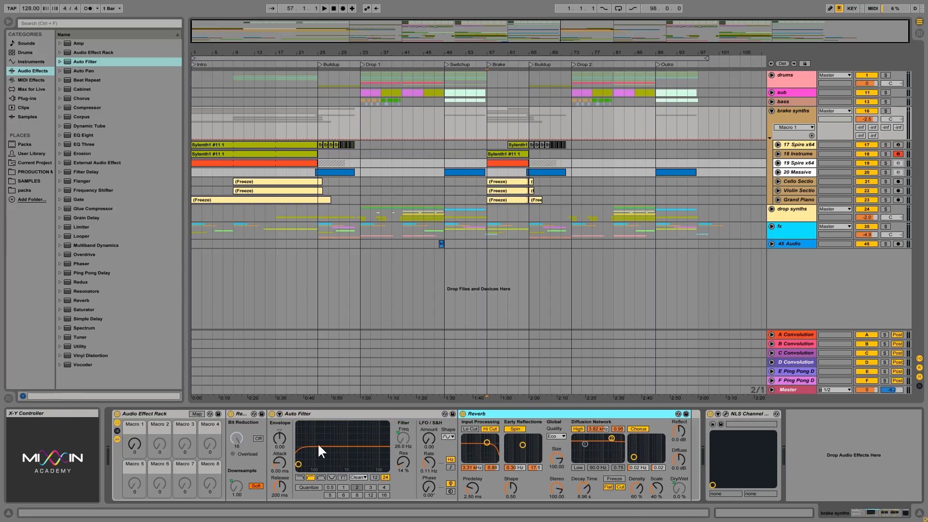
Step: Play the arrangement from bar 57 while sweeping Macro 1 to audition the combined effect, then return the macro to 0
{"action": "left_click", "coordinate": [134, 444]}
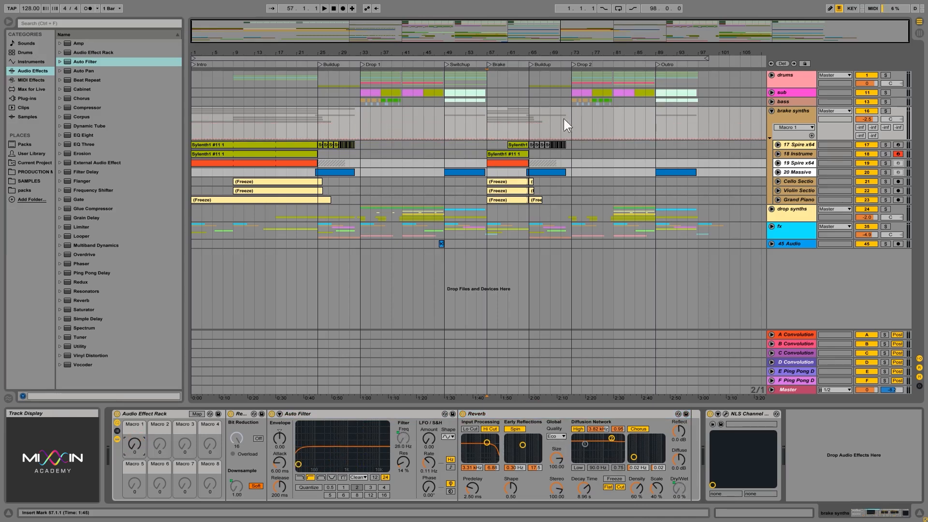
{"action": "left_click", "coordinate": [489, 128]}
{"action": "key", "text": "space"}
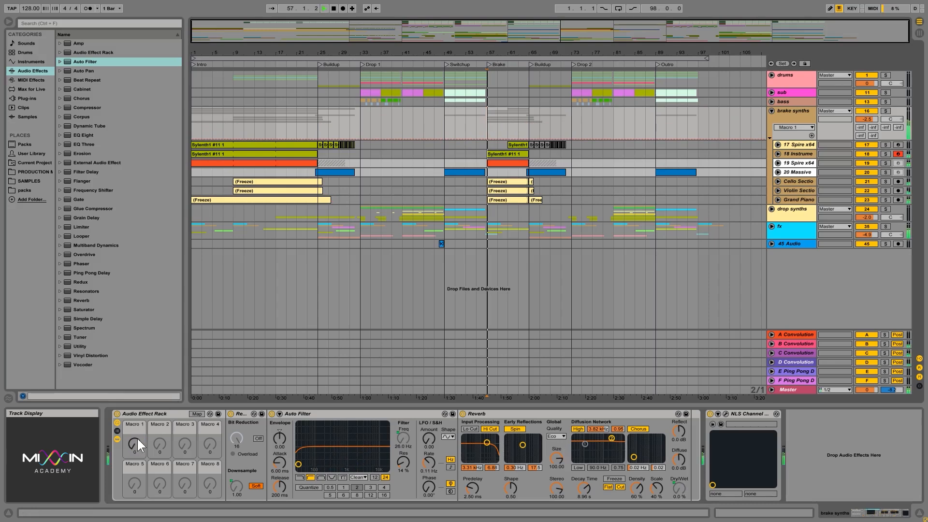
{"action": "left_click_drag", "start_coordinate": [136, 443], "coordinate": [137, 510]}
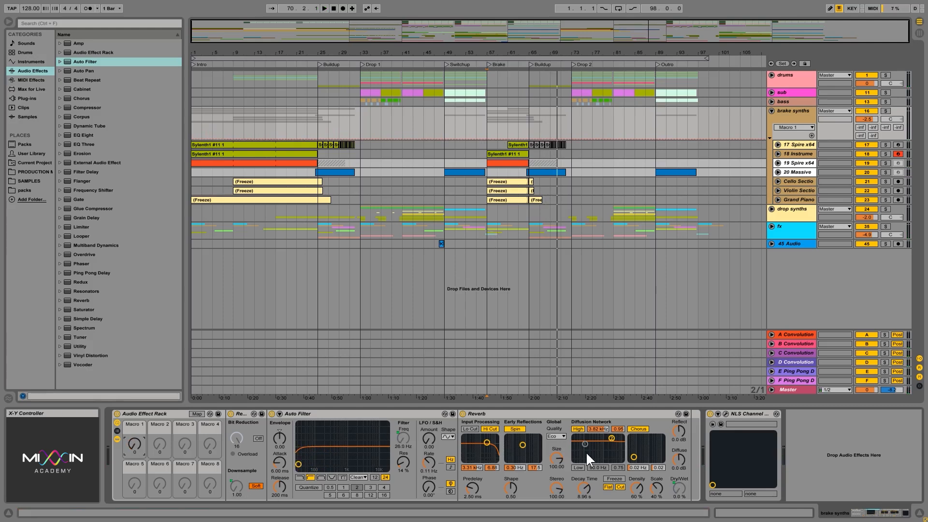
Step: Show the rack's Macro 1 automation in its own lane below the brake synths group
{"action": "left_click", "coordinate": [161, 414]}
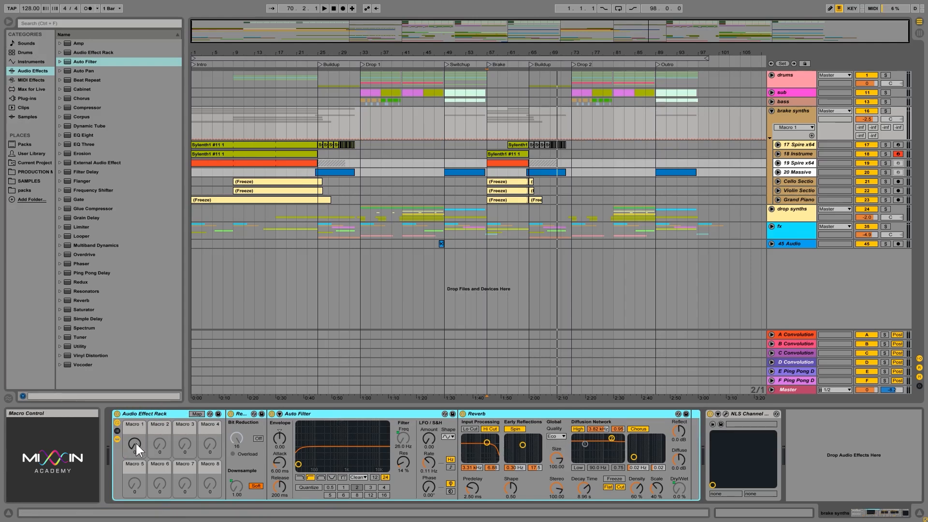
{"action": "mouse_move", "coordinate": [134, 443]}
{"action": "left_mouse_down"}
{"action": "mouse_move", "coordinate": [134, 406]}
{"action": "mouse_move", "coordinate": [135, 452]}
{"action": "left_mouse_up"}
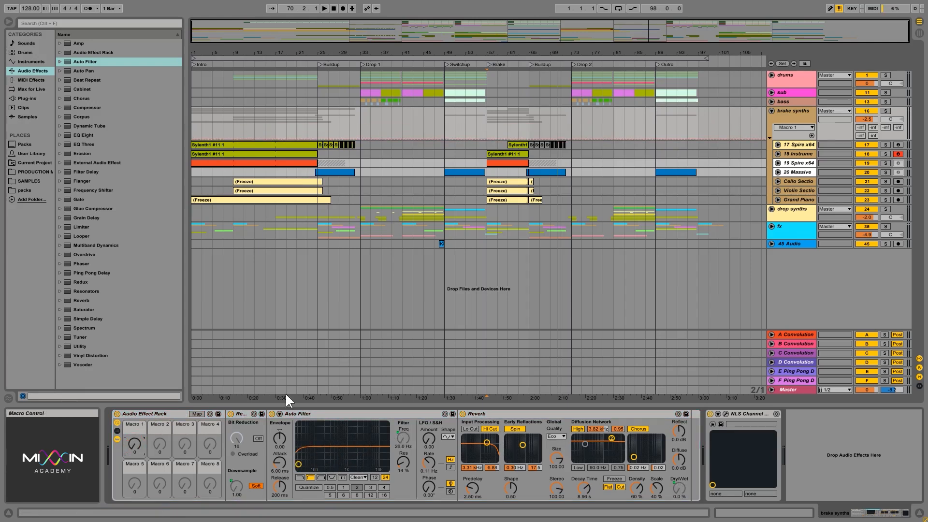
{"action": "left_click", "coordinate": [813, 137]}
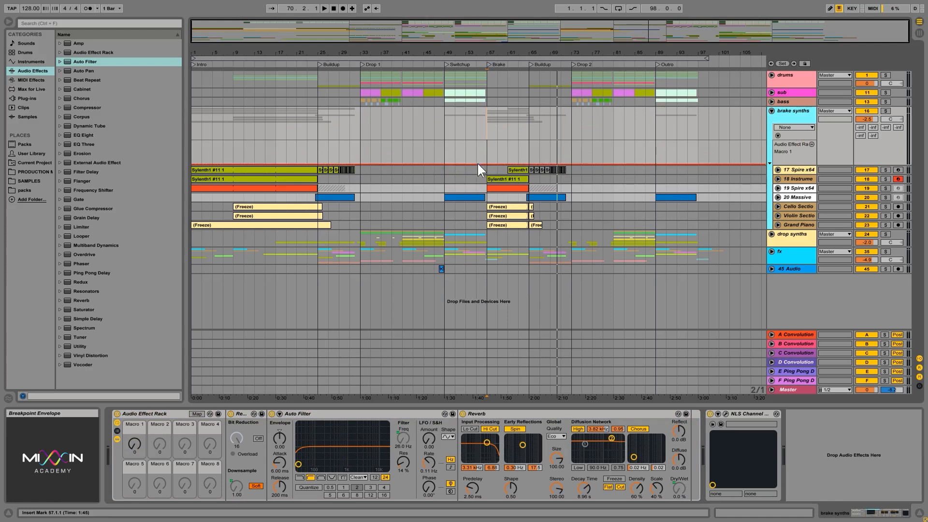
Step: Draw Macro 1 automation rising from bar 57 to a peak at bar 65 and falling to 0 at about bar 71
{"action": "left_click", "coordinate": [492, 163]}
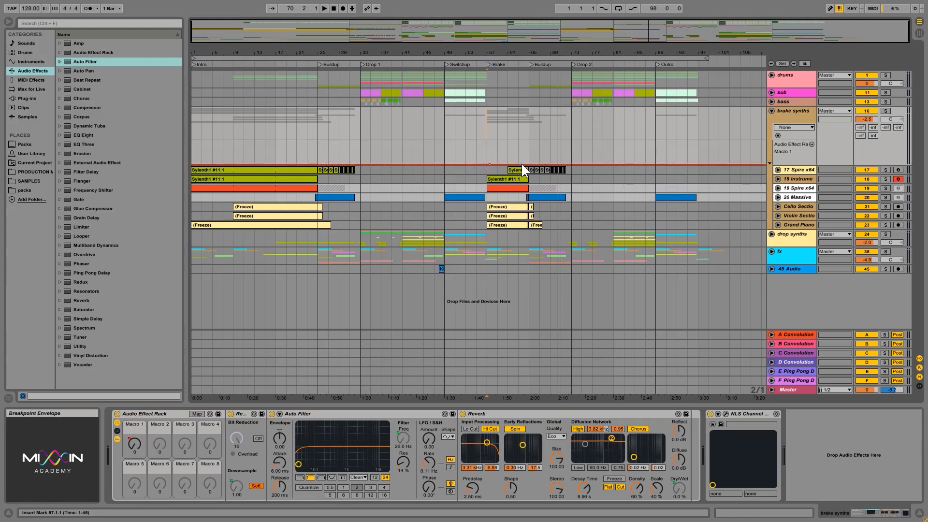
{"action": "mouse_move", "coordinate": [526, 164]}
{"action": "left_mouse_down"}
{"action": "mouse_move", "coordinate": [526, 141]}
{"action": "mouse_move", "coordinate": [555, 162]}
{"action": "left_mouse_up"}
{"action": "left_click", "coordinate": [526, 140]}
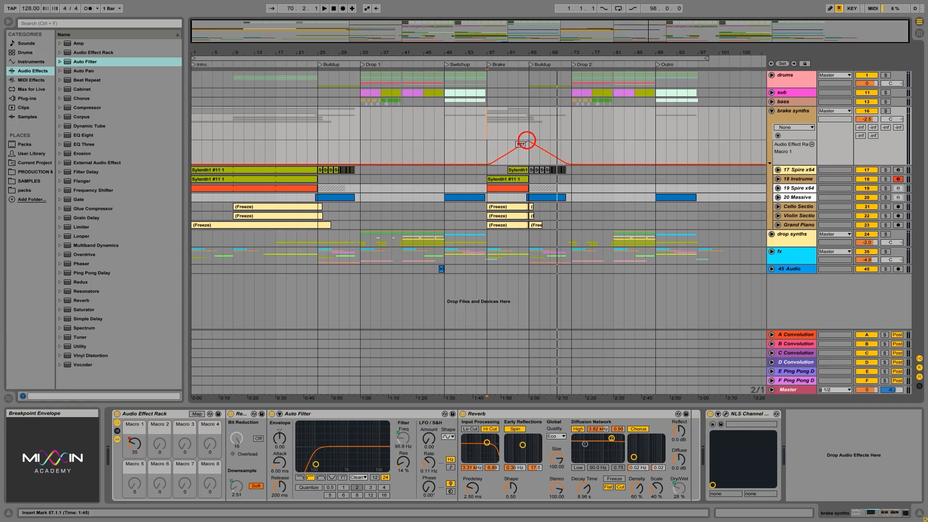
{"action": "left_click", "coordinate": [489, 164]}
{"action": "left_click_drag", "start_coordinate": [566, 165], "coordinate": [559, 164]}
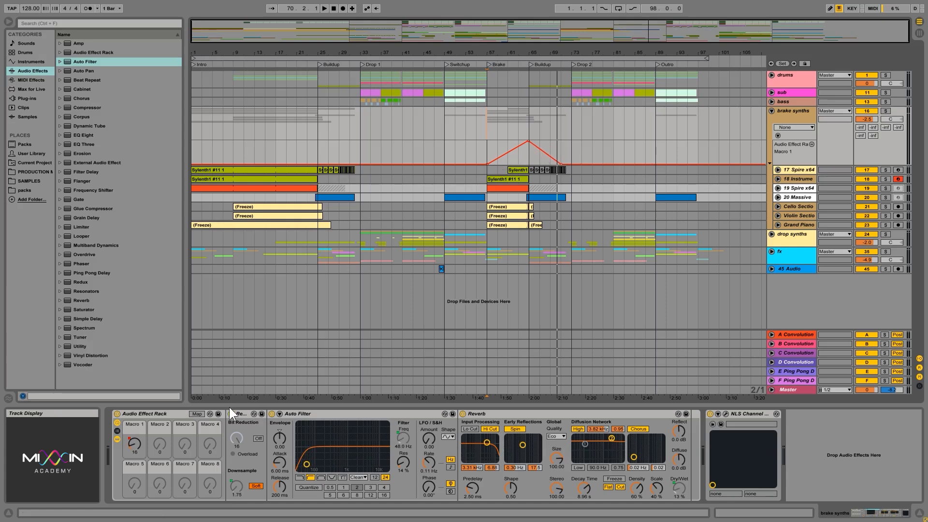
Step: Raise the maximum of the Redux Sample Soft mapping on Macro 1 to above 10
{"action": "left_click", "coordinate": [196, 414]}
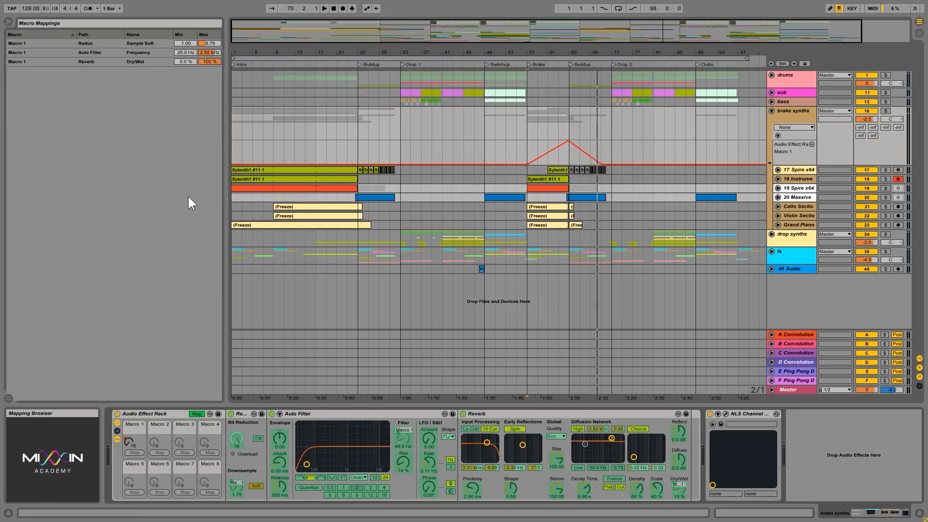
{"action": "left_click", "coordinate": [197, 413]}
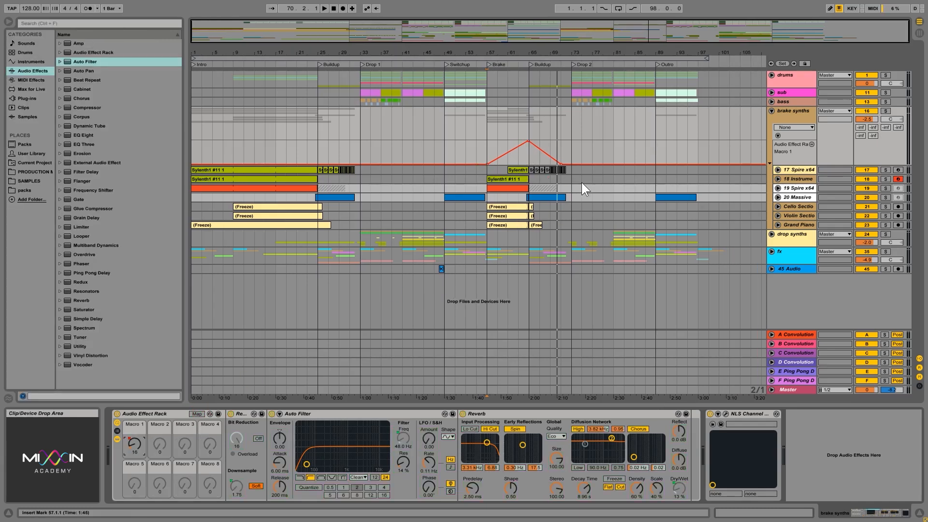
{"action": "left_click", "coordinate": [239, 488]}
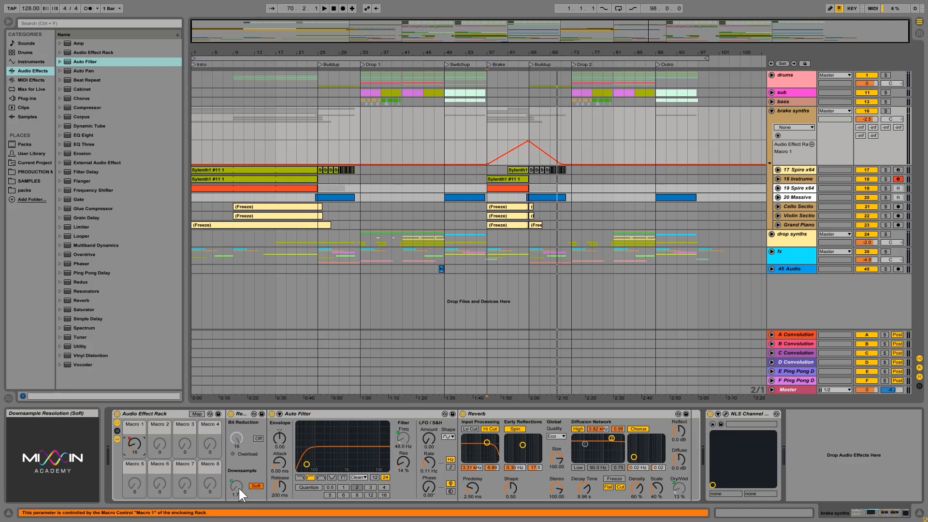
{"action": "left_click", "coordinate": [197, 413]}
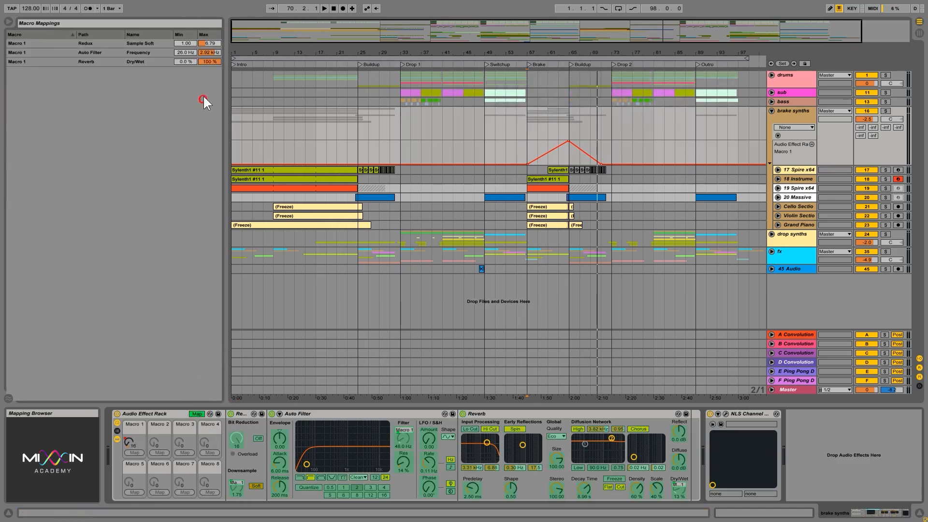
{"action": "left_click_drag", "start_coordinate": [211, 44], "coordinate": [214, 44]}
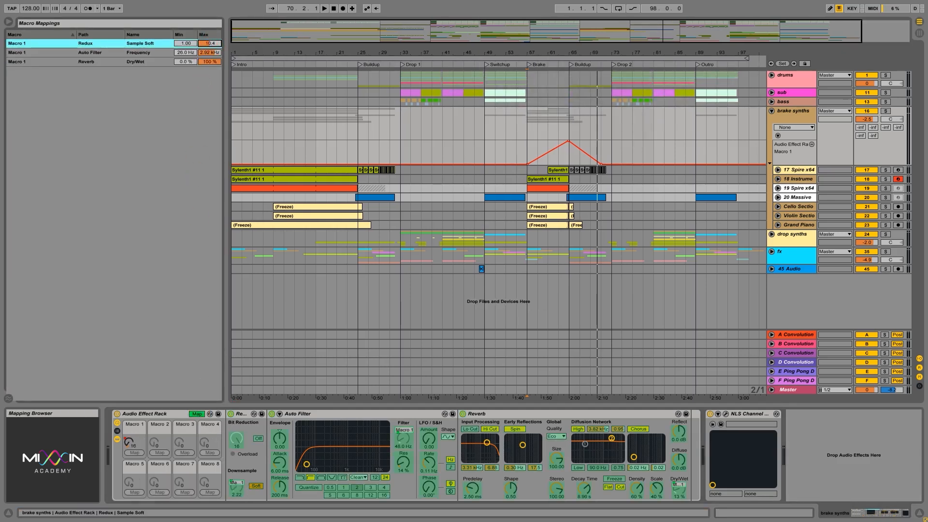
{"action": "left_click", "coordinate": [197, 413]}
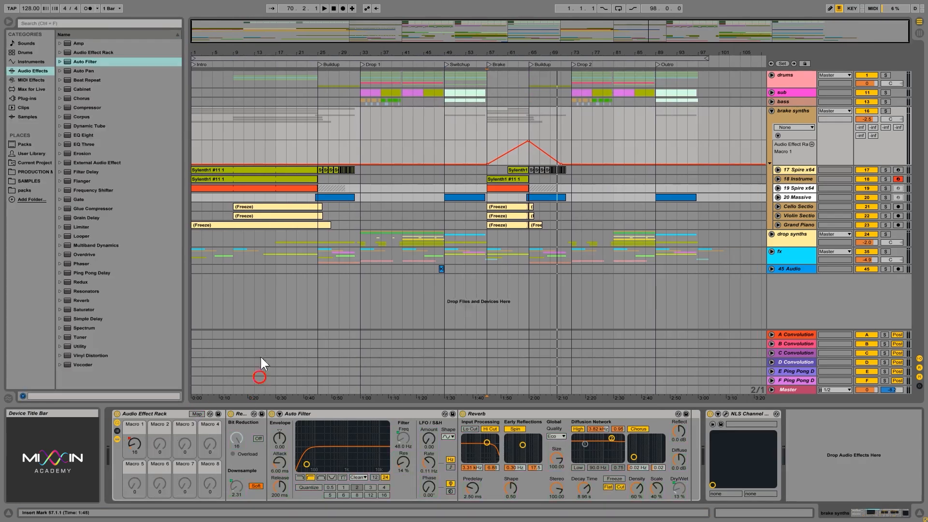
Step: Move the Macro 1 automation's starting breakpoint to about bar 58, curve its rise and fall, and play the result
{"action": "left_click", "coordinate": [486, 146]}
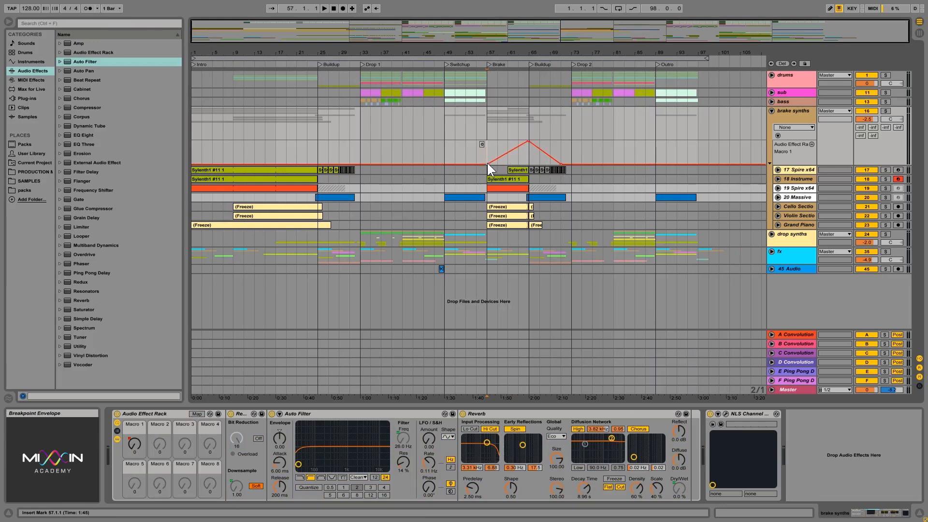
{"action": "left_click_drag", "start_coordinate": [487, 164], "coordinate": [495, 164]}
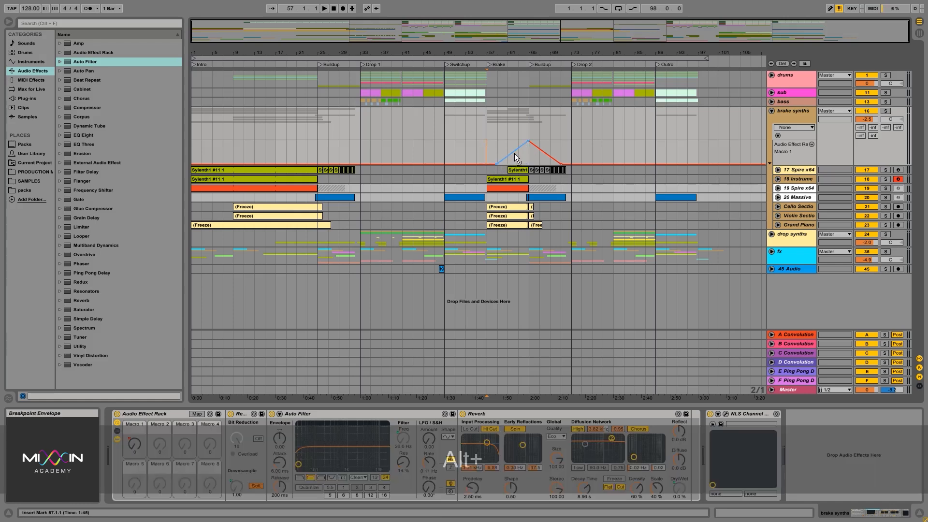
{"action": "left_click_drag", "start_coordinate": [514, 152], "coordinate": [513, 167]}
{"action": "left_click_drag", "start_coordinate": [547, 154], "coordinate": [546, 144]}
{"action": "key", "text": "space"}
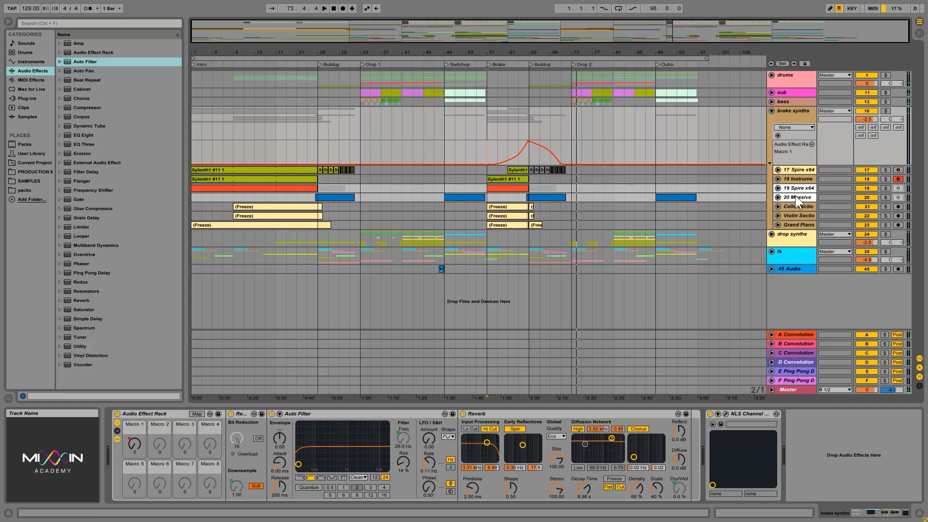
Step: Solo the Massive track in the brake synths group, play it from bar 65, and unsolo it
{"action": "left_click", "coordinate": [706, 195]}
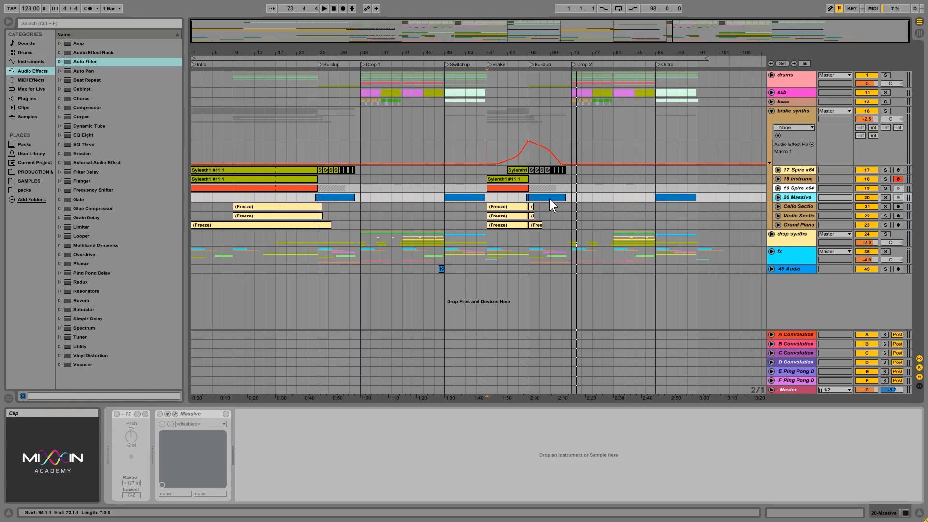
{"action": "left_click", "coordinate": [777, 198]}
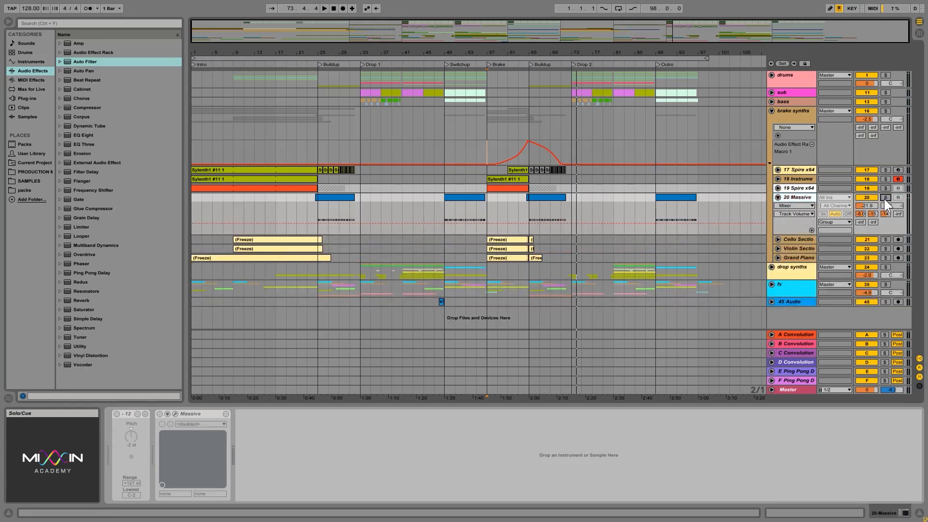
{"action": "left_click", "coordinate": [885, 198]}
{"action": "left_click", "coordinate": [527, 213]}
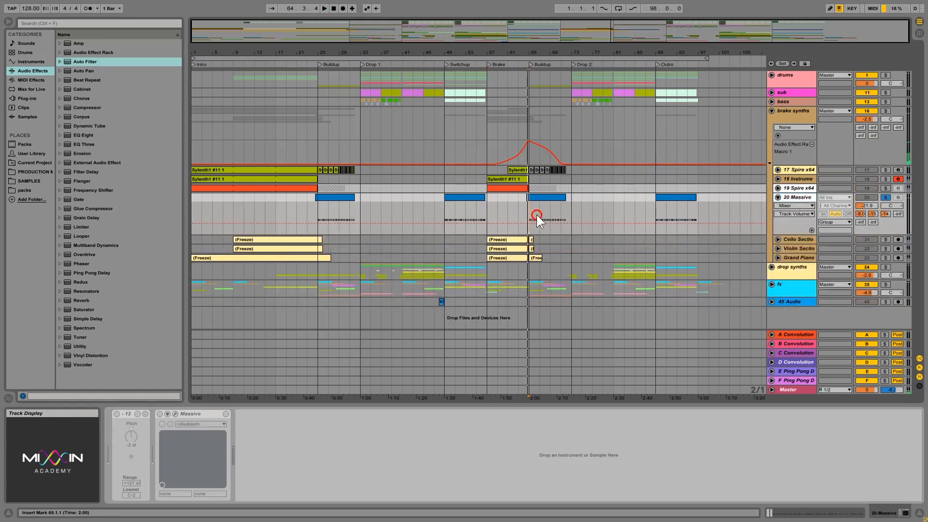
{"action": "key", "text": "space"}
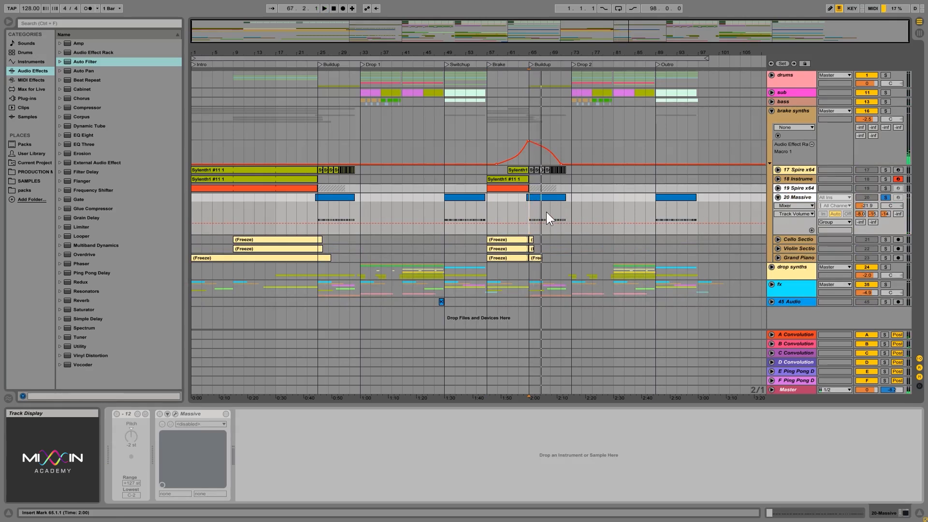
{"action": "left_click", "coordinate": [886, 197]}
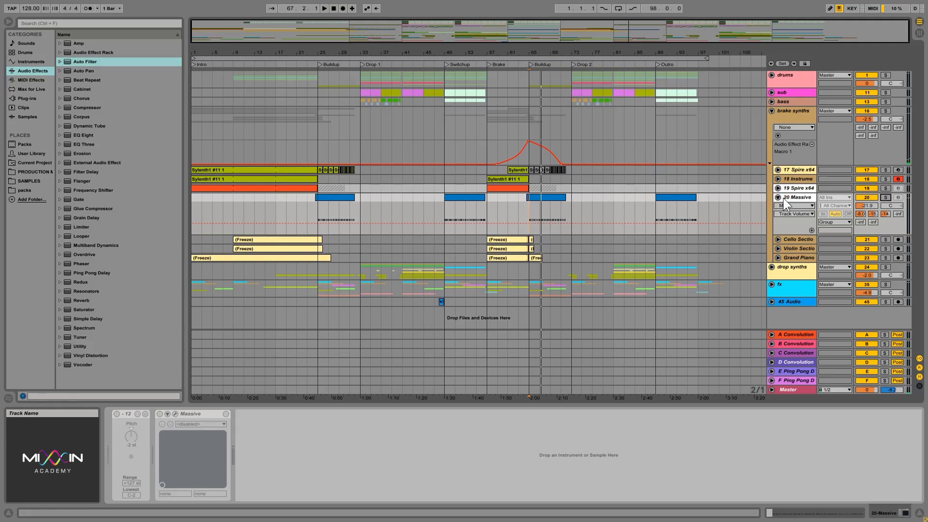
Step: Move the Massive track into the drop synths group and replay the transition from the Brake section into Drop 2
{"action": "left_click", "coordinate": [795, 275]}
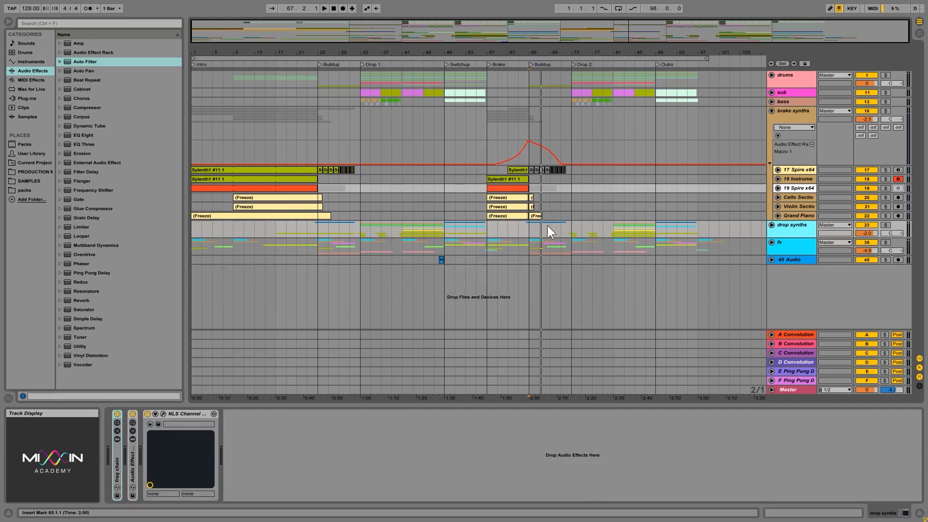
{"action": "left_click", "coordinate": [514, 148]}
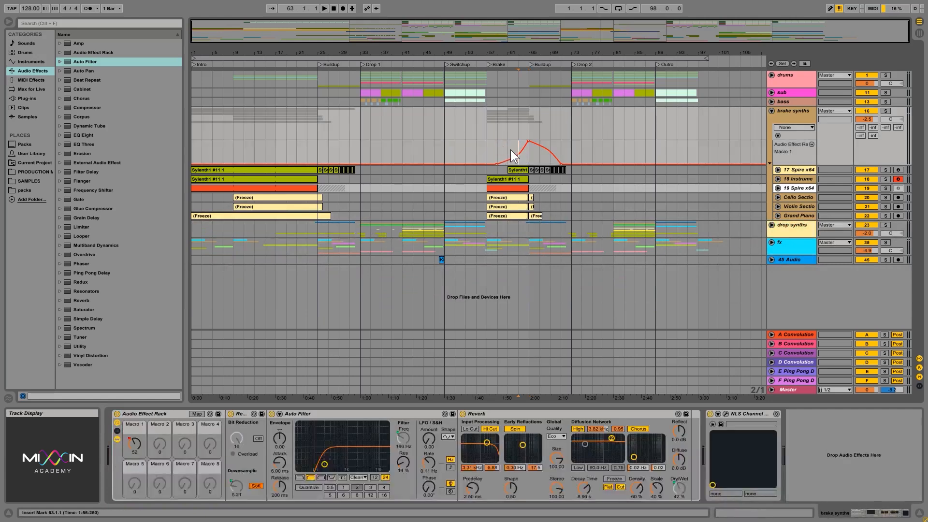
{"action": "key", "text": "space"}
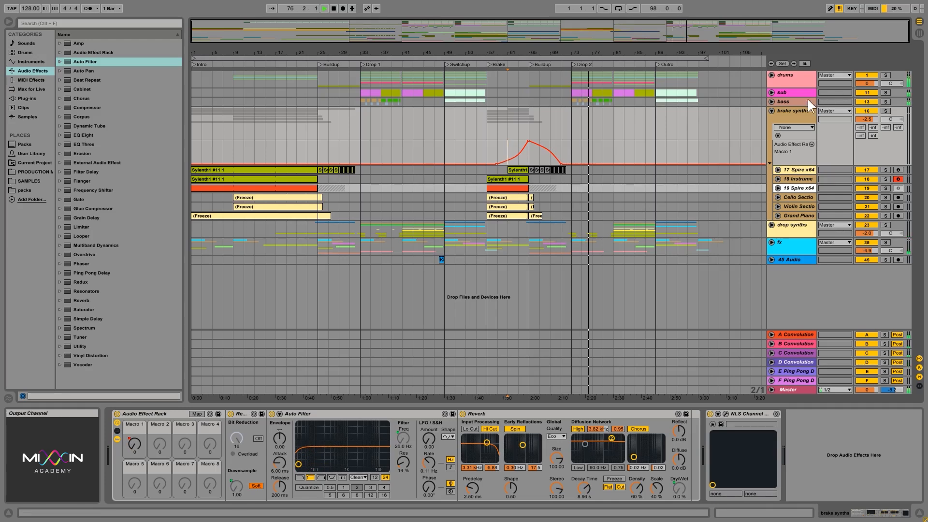
Step: Lower the bass group's track volume to about -3.7 dB and fold the group again
{"action": "left_click", "coordinate": [771, 101]}
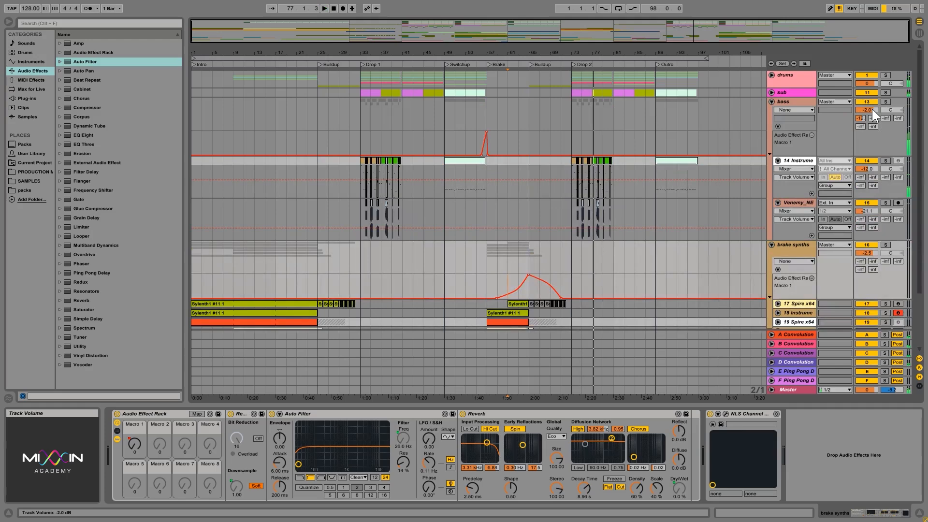
{"action": "left_click_drag", "start_coordinate": [872, 108], "coordinate": [872, 116]}
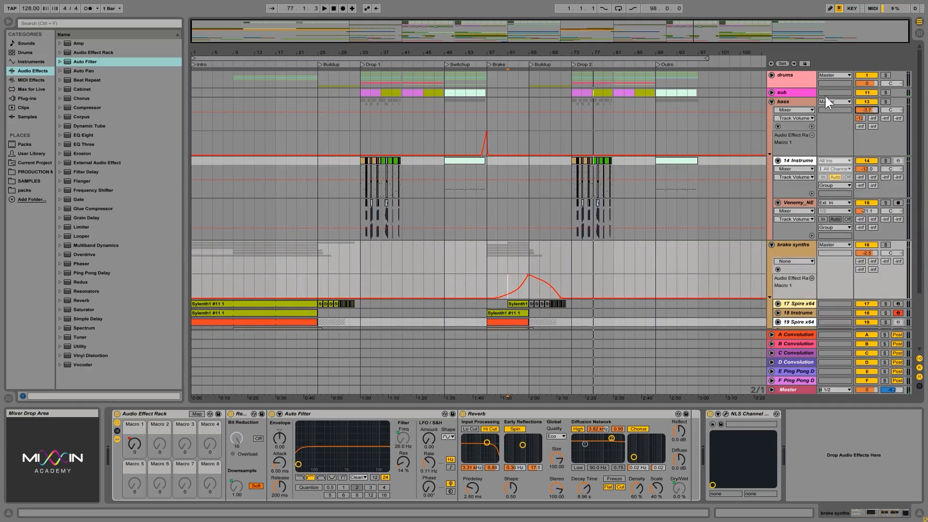
{"action": "left_click", "coordinate": [772, 101]}
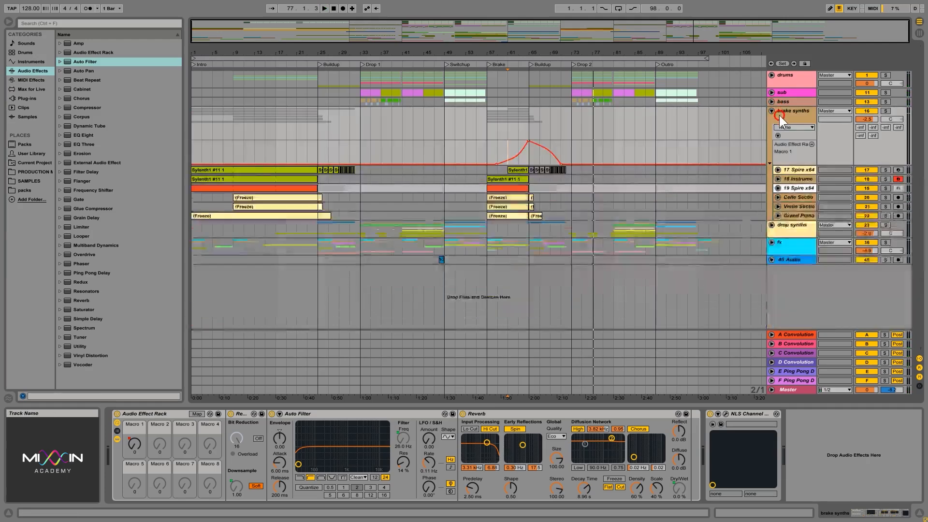
Step: Audition the Macro 1 automation from bar 61 with the rack's Reverb bypassed, and re-enable the Reverb
{"action": "left_click", "coordinate": [491, 151]}
{"action": "left_click_drag", "start_coordinate": [493, 152], "coordinate": [569, 152]}
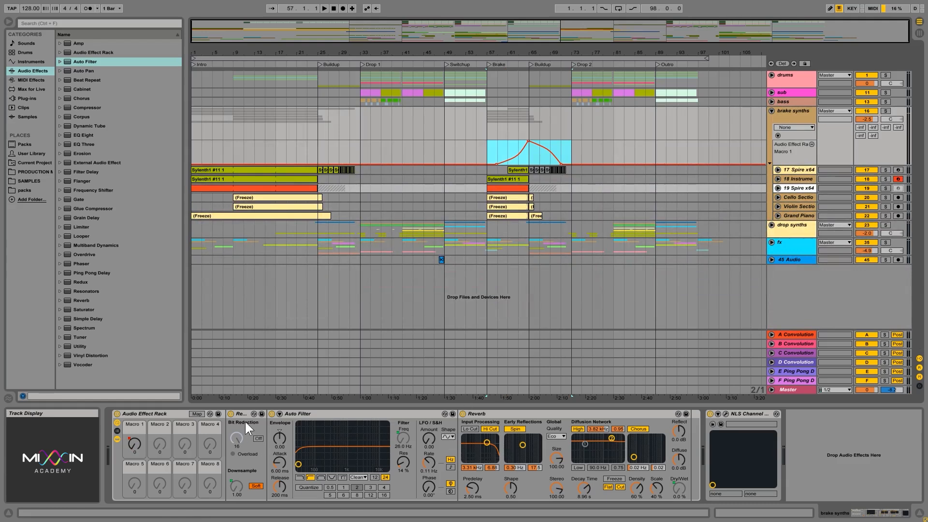
{"action": "left_click", "coordinate": [485, 416]}
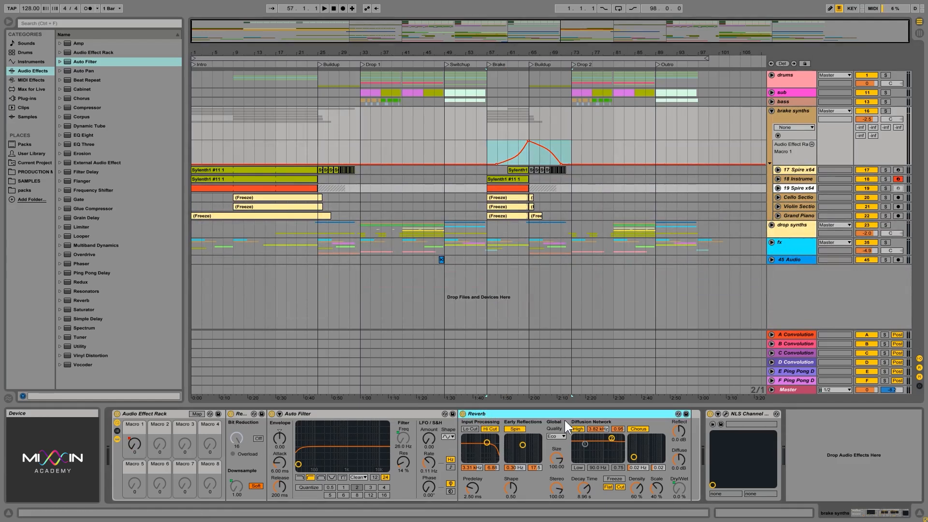
{"action": "left_click", "coordinate": [462, 414]}
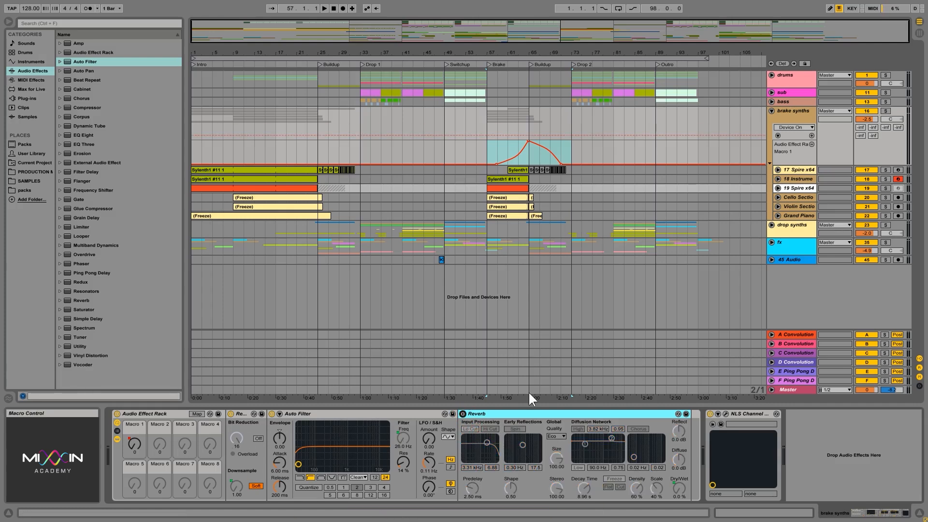
{"action": "left_click", "coordinate": [507, 147]}
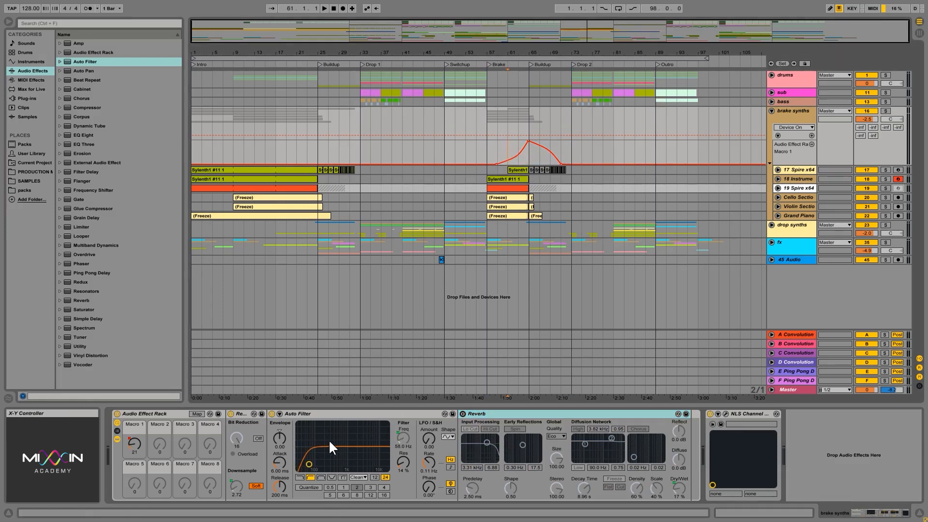
{"action": "key", "text": "space"}
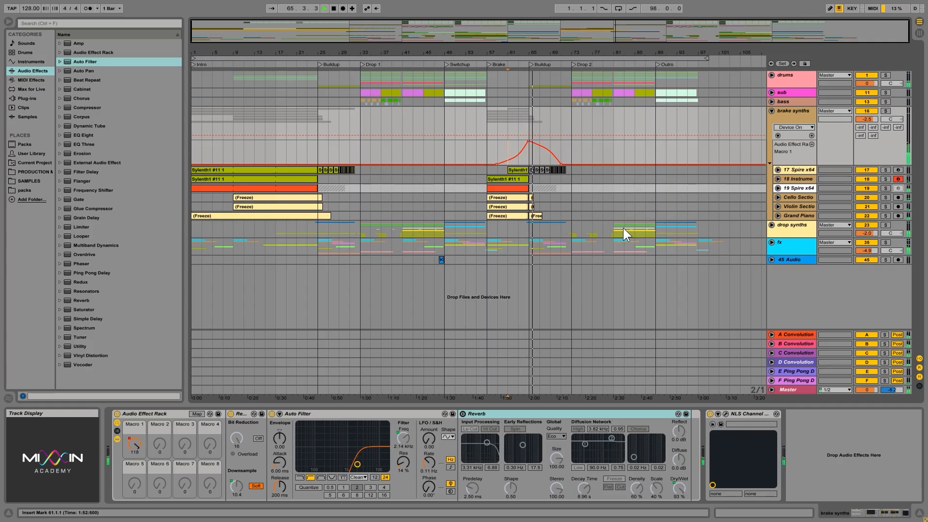
{"action": "left_click", "coordinate": [462, 413]}
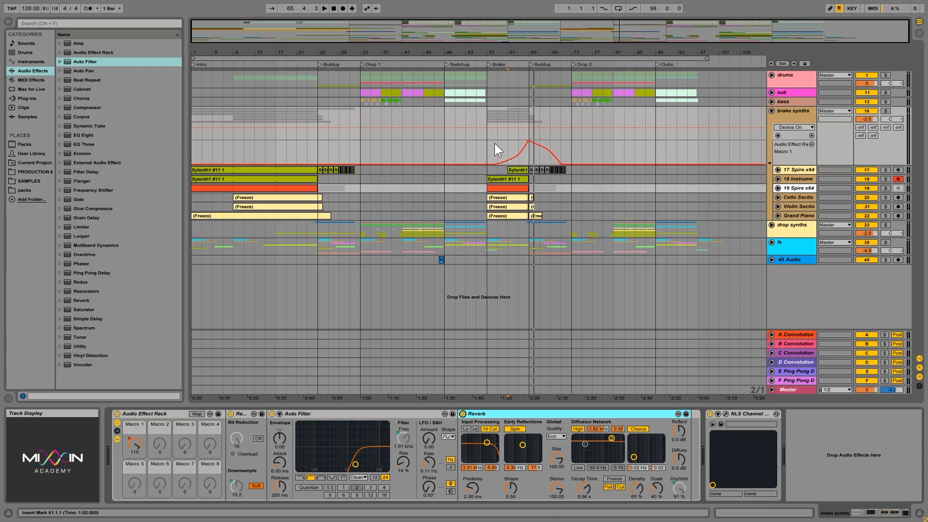
Step: Highlight the Drop 2 section from bar 73 to 89 across all tracks and the Macro 1 rise from bar 57 to 65
{"action": "left_click_drag", "start_coordinate": [570, 79], "coordinate": [655, 121]}
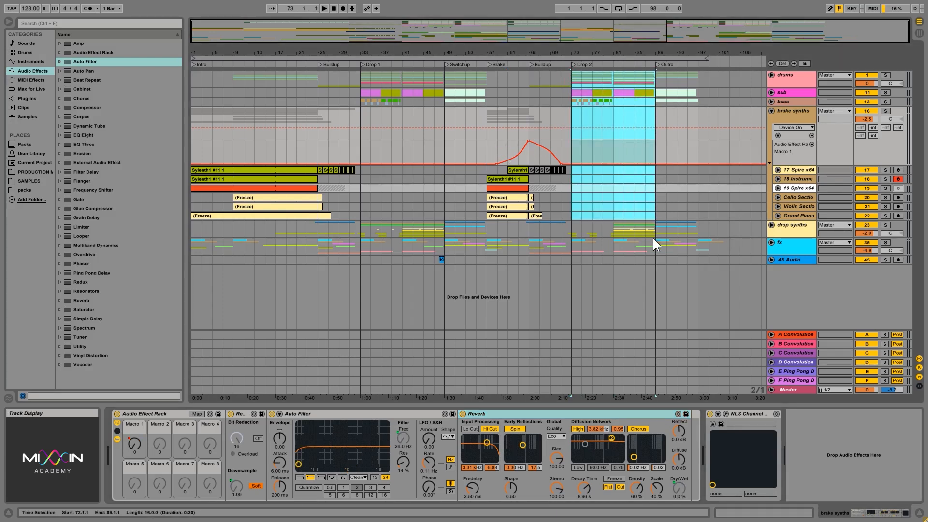
{"action": "left_click_drag", "start_coordinate": [654, 259], "coordinate": [571, 85]}
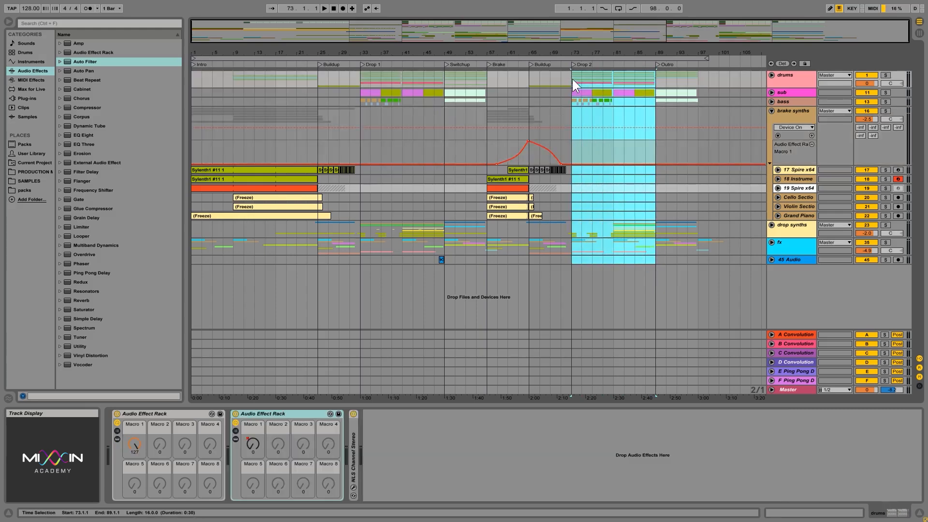
{"action": "left_click_drag", "start_coordinate": [487, 149], "coordinate": [527, 150]}
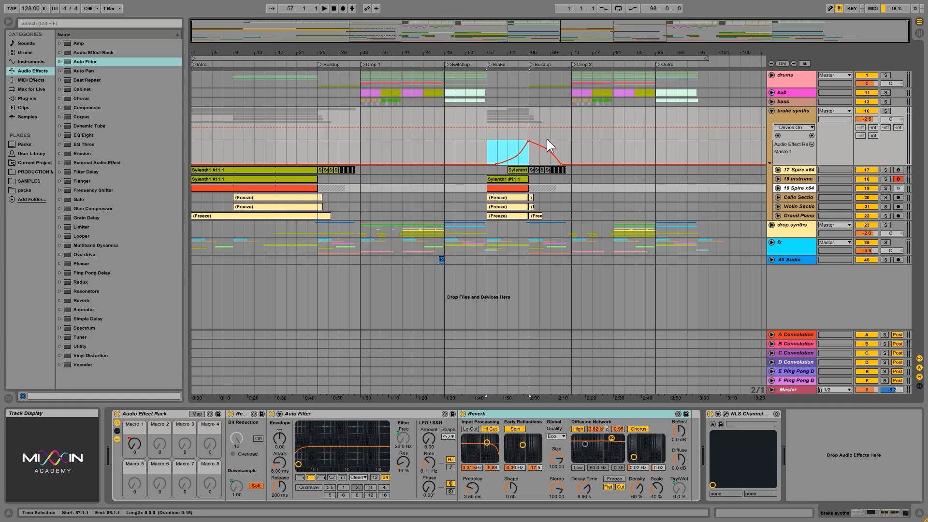
{"action": "left_click_drag", "start_coordinate": [571, 83], "coordinate": [653, 258]}
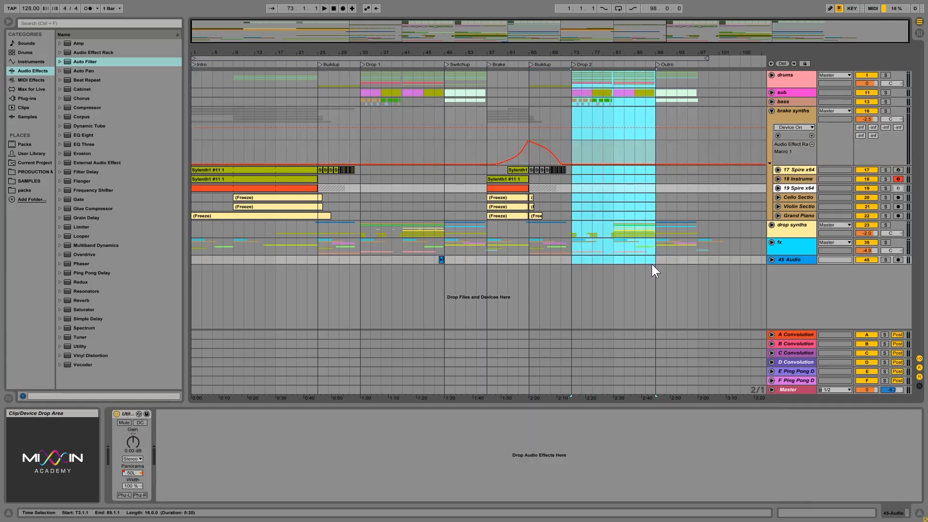
Step: Review the Auto Filter, Reverb and Redux in the brake synths rack, switching Redux off and on again
{"action": "left_click", "coordinate": [794, 111]}
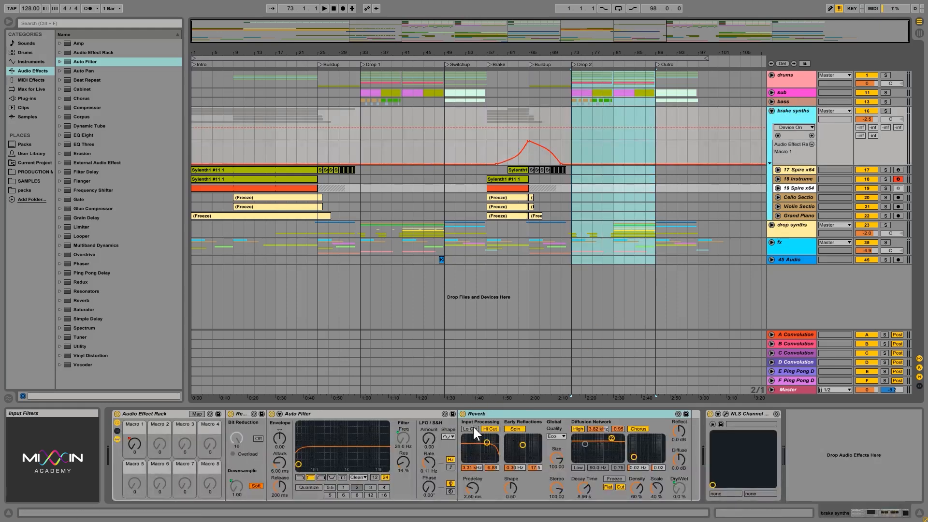
{"action": "left_click", "coordinate": [340, 416]}
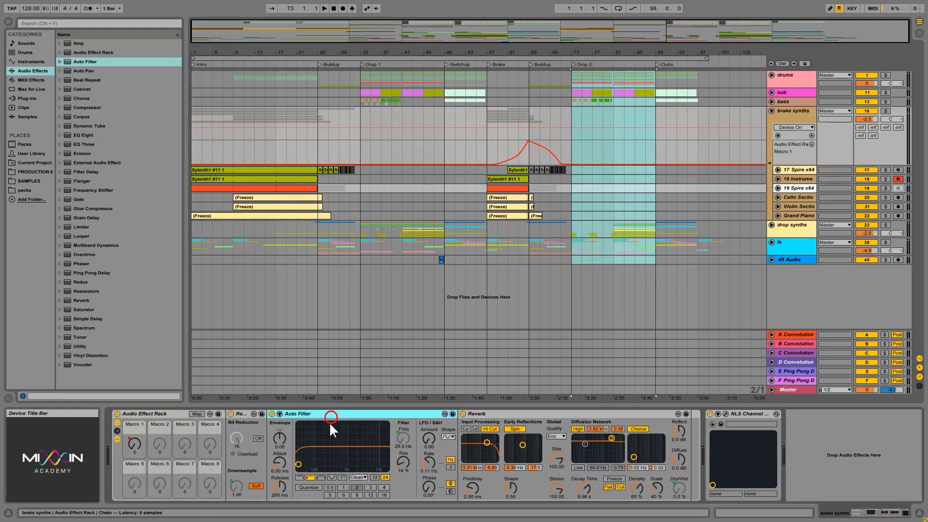
{"action": "left_click", "coordinate": [514, 413]}
{"action": "left_click", "coordinate": [243, 415]}
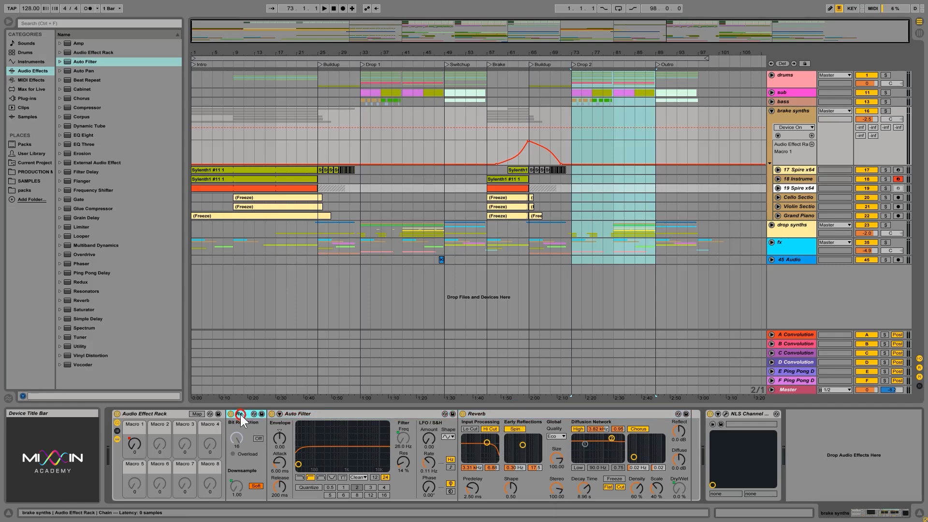
{"action": "left_click", "coordinate": [231, 414]}
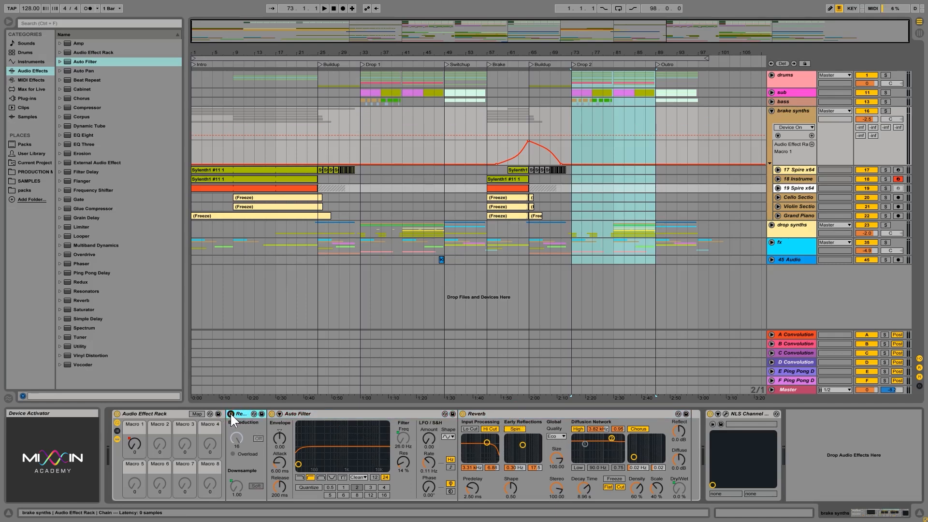
{"action": "left_click", "coordinate": [230, 413]}
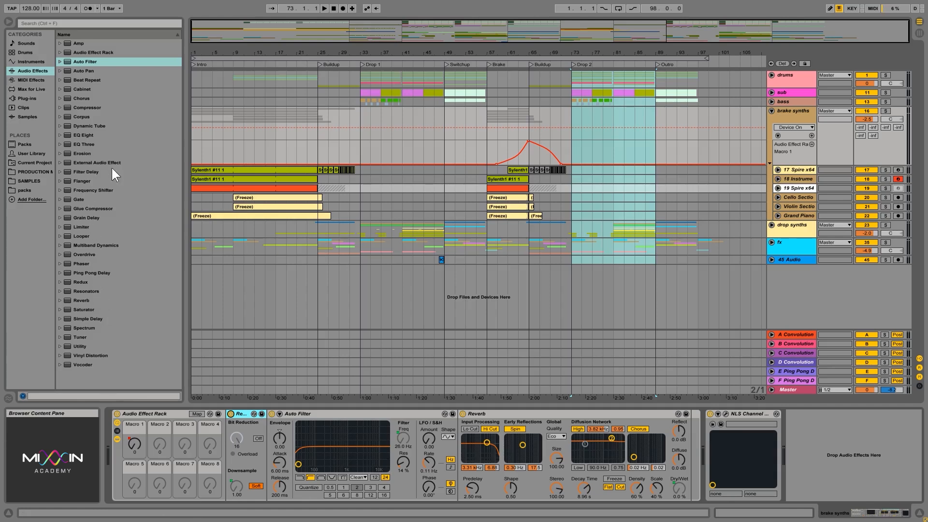
Step: Insert Grain Delay between Auto Filter and Reverb in the brake synths rack, undoing a trial move ahead of Auto Filter
{"action": "left_click_drag", "start_coordinate": [91, 216], "coordinate": [428, 481]}
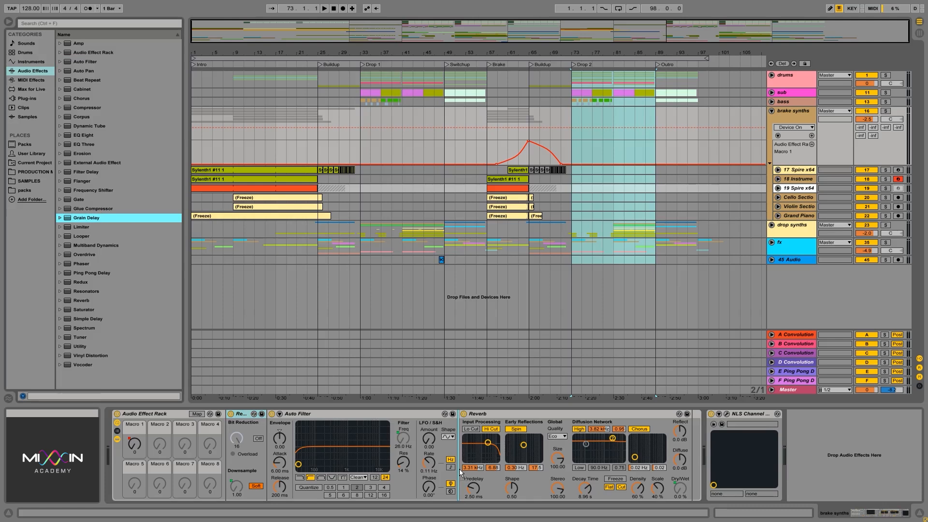
{"action": "left_click_drag", "start_coordinate": [459, 469], "coordinate": [459, 470]}
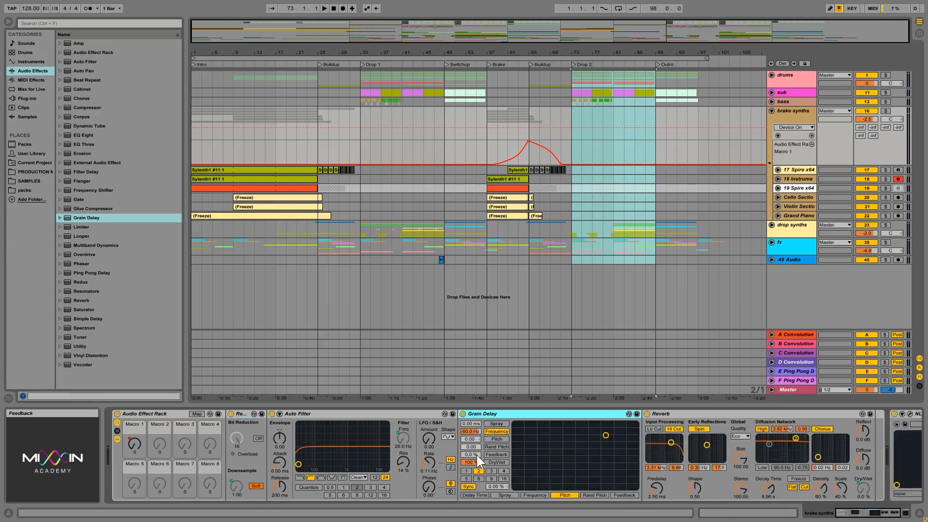
{"action": "left_click_drag", "start_coordinate": [511, 415], "coordinate": [299, 414]}
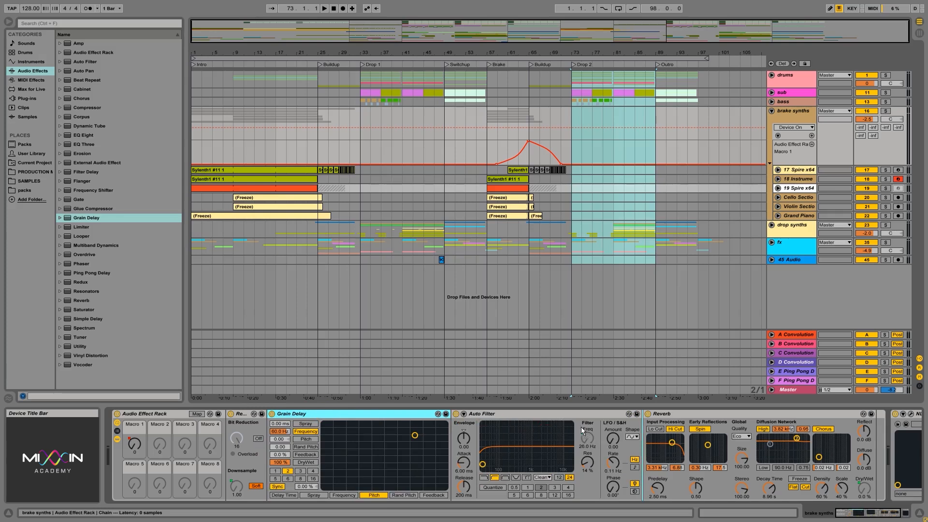
{"action": "key", "text": "ctrl+z"}
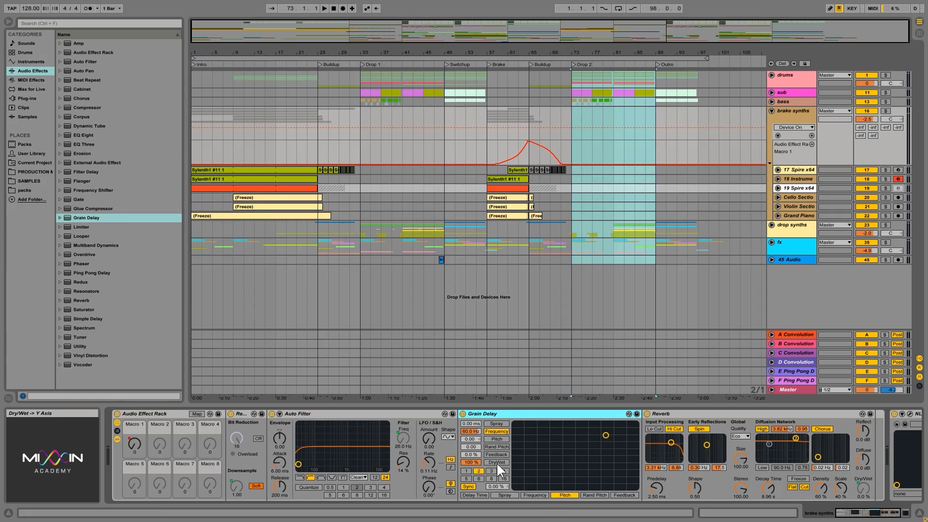
Step: Set the Grain Delay's Dry/Wet to 0%, map it to Macro 1, and assign Dry/Wet to the X-Y controller's Y axis
{"action": "left_click", "coordinate": [473, 463]}
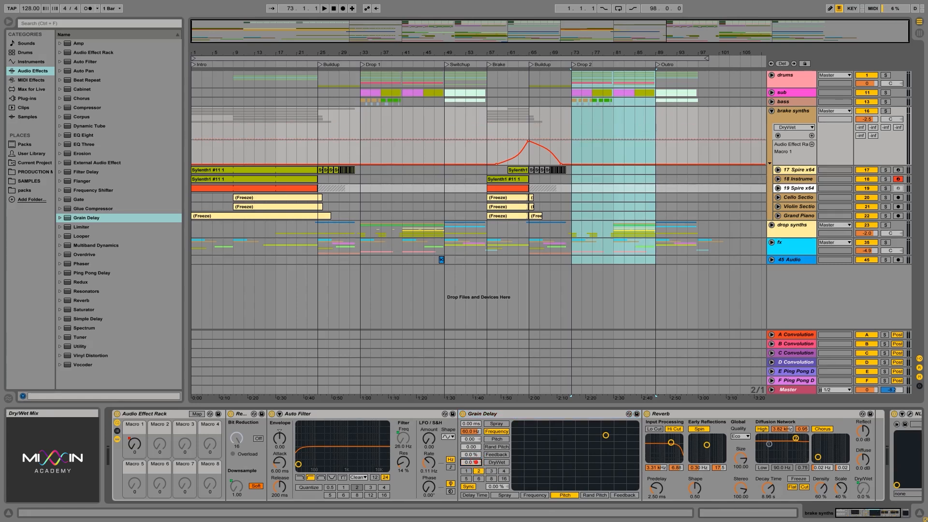
{"action": "right_click", "coordinate": [476, 462]}
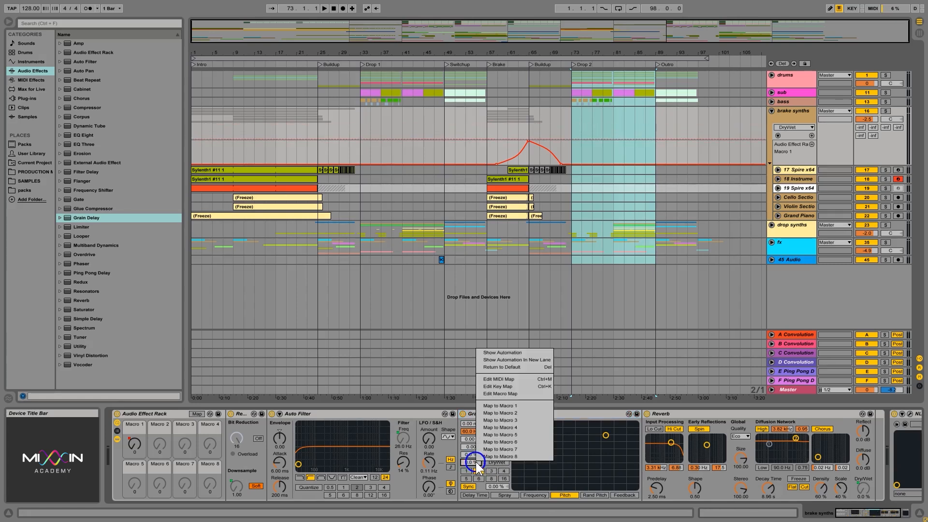
{"action": "left_click", "coordinate": [507, 405]}
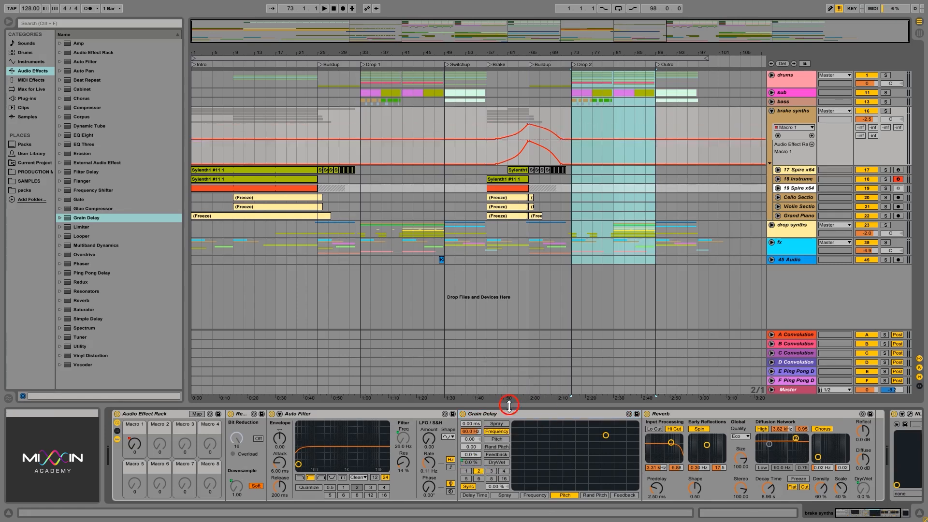
{"action": "left_click", "coordinate": [494, 461]}
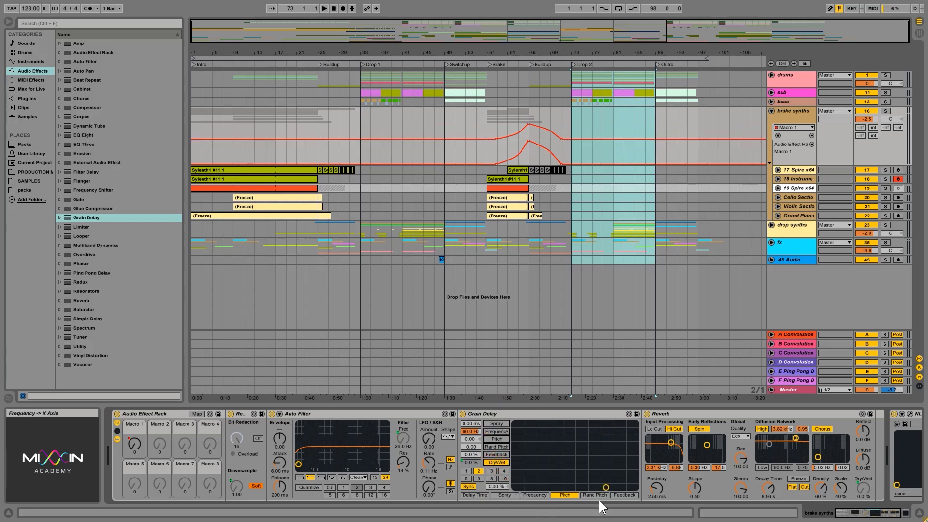
Step: Switch Grain Delay from Sync to Time mode, lower its delay time to 1.00 ms, and map it to Macro 1
{"action": "left_click", "coordinate": [468, 486]}
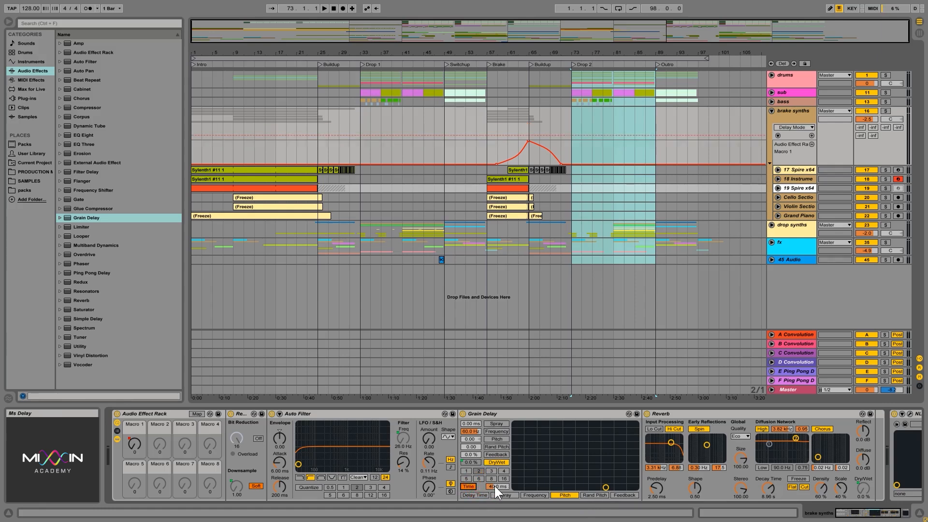
{"action": "left_click_drag", "start_coordinate": [500, 486], "coordinate": [499, 517]}
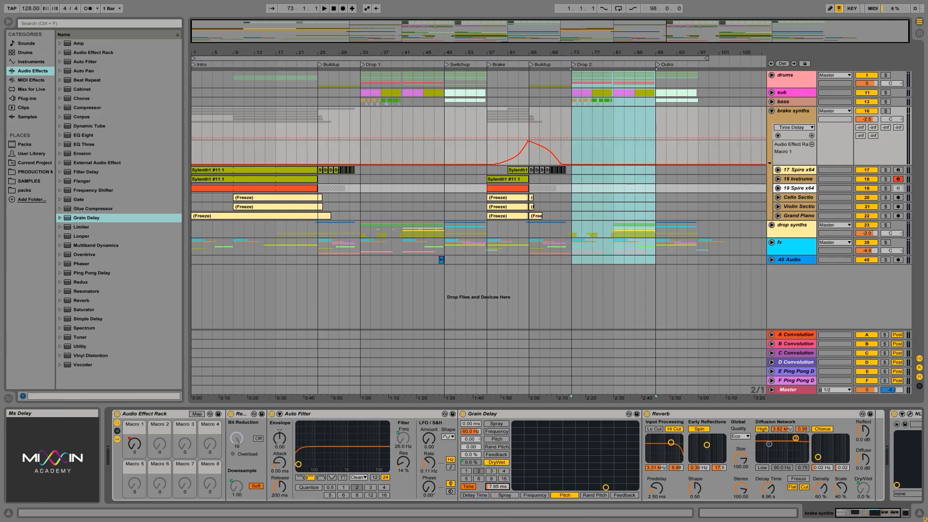
{"action": "right_click", "coordinate": [498, 485]}
{"action": "left_click", "coordinate": [529, 429]}
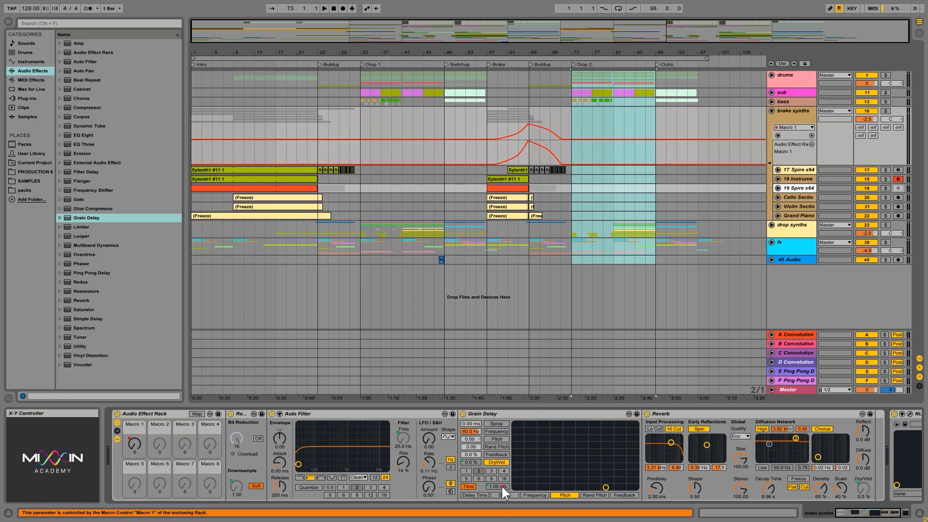
Step: Limit the maximum of Macro 1's Grain Delay Time Delay mapping to about 57 ms
{"action": "left_click", "coordinate": [199, 414]}
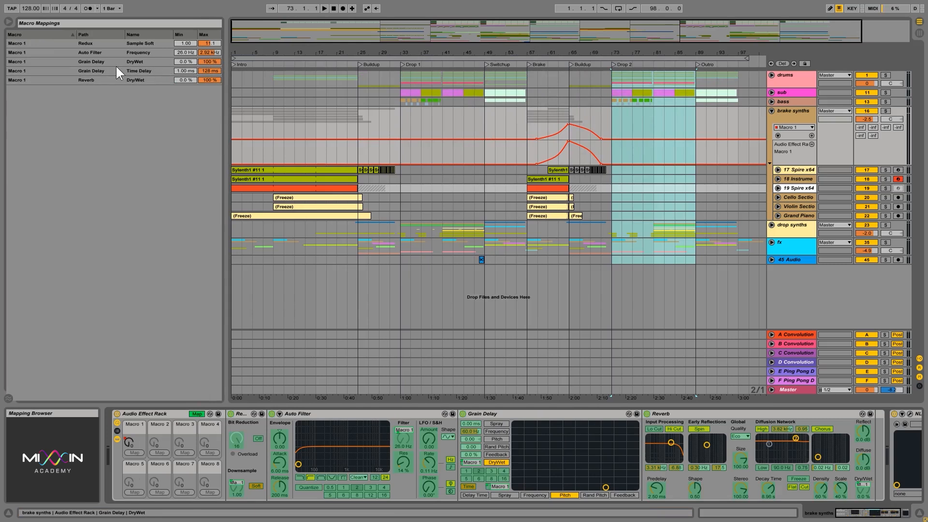
{"action": "left_click_drag", "start_coordinate": [216, 71], "coordinate": [216, 85]}
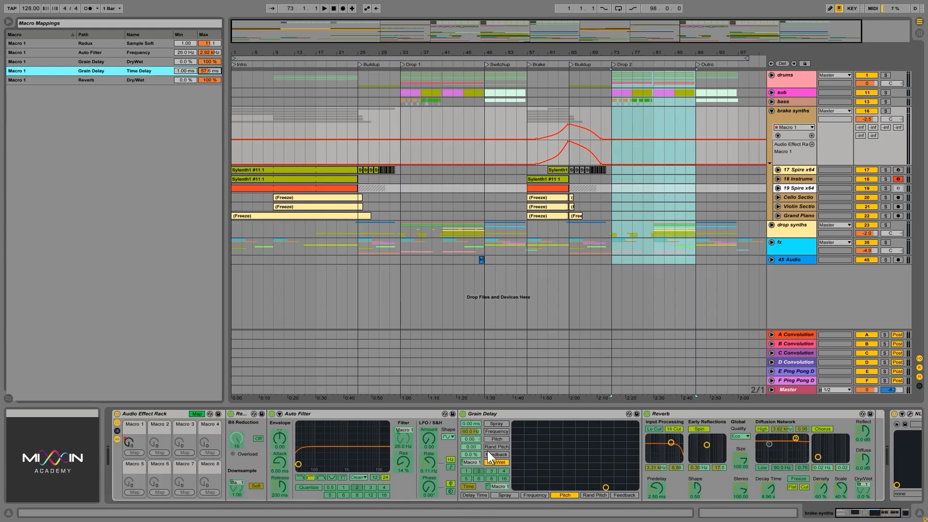
{"action": "left_click", "coordinate": [198, 414]}
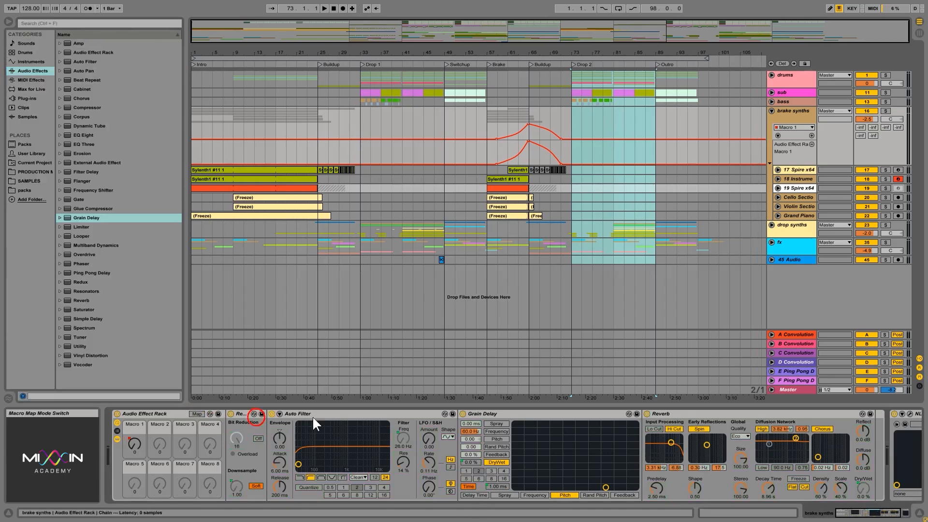
Step: Map the Grain Delay's Feedback to Macro 1 and limit the mapping's maximum to 71%
{"action": "right_click", "coordinate": [474, 453]}
{"action": "left_click", "coordinate": [522, 392]}
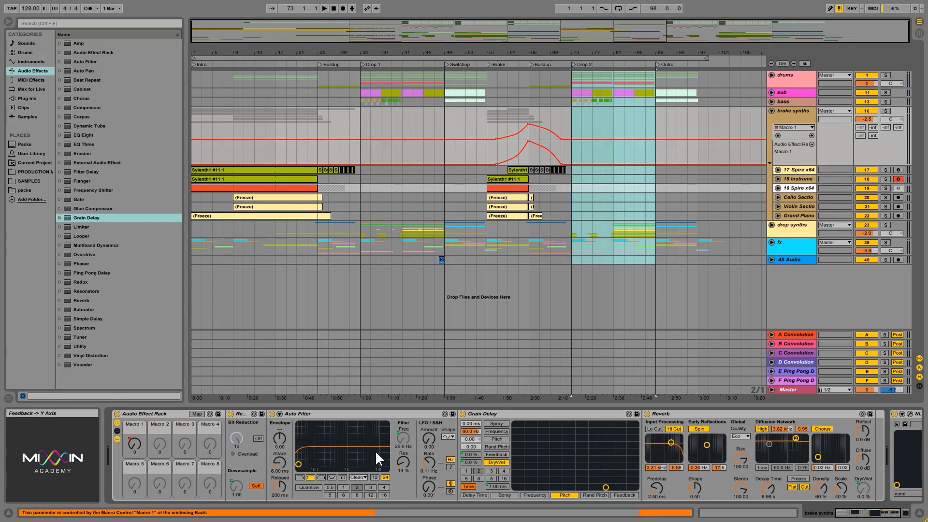
{"action": "left_click", "coordinate": [197, 414]}
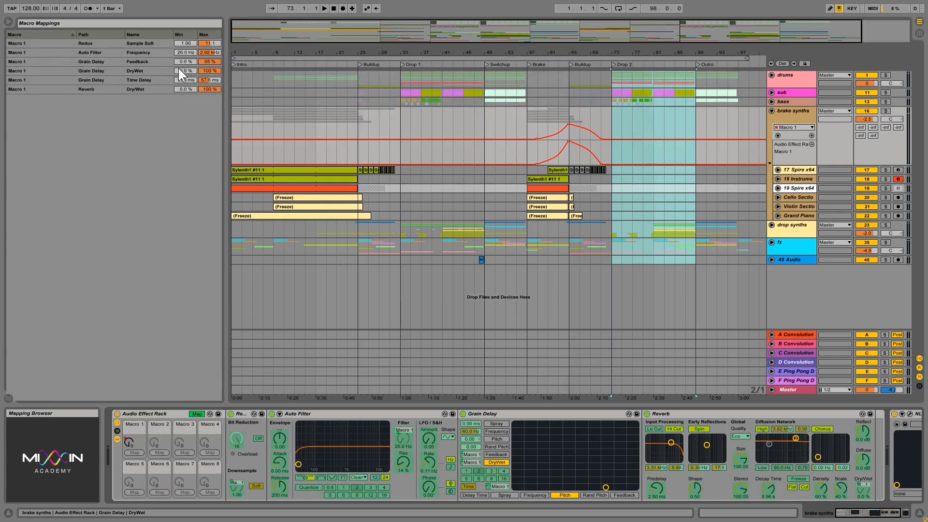
{"action": "mouse_move", "coordinate": [205, 62]}
{"action": "left_mouse_down"}
{"action": "mouse_move", "coordinate": [204, 80]}
{"action": "mouse_move", "coordinate": [209, 58]}
{"action": "left_mouse_up"}
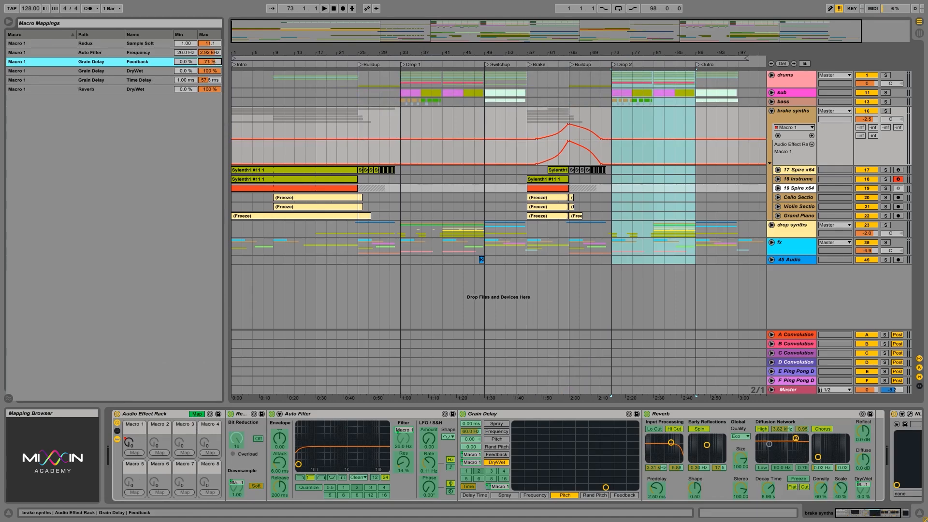
{"action": "left_click", "coordinate": [198, 414]}
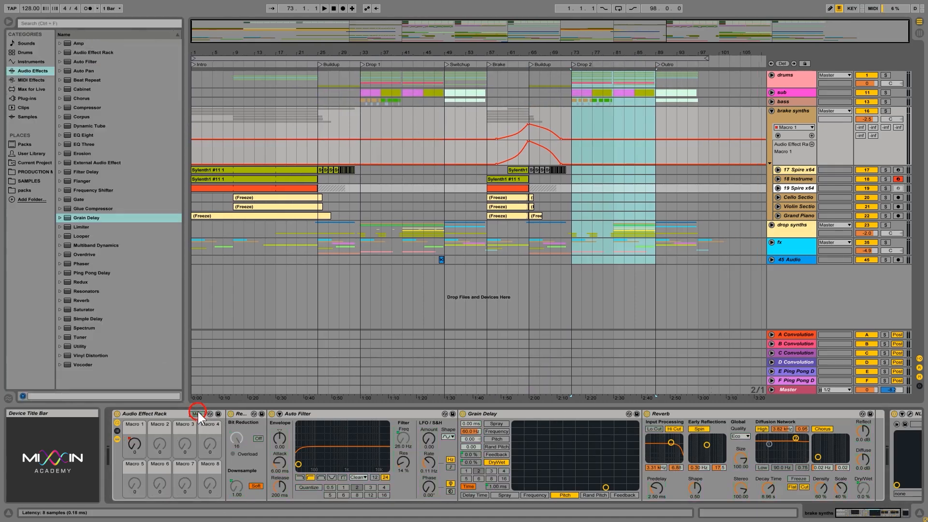
Step: Play from bar 57 and solo the brake synths group to audition the Macro 1 automation with Grain Delay
{"action": "left_click", "coordinate": [488, 147]}
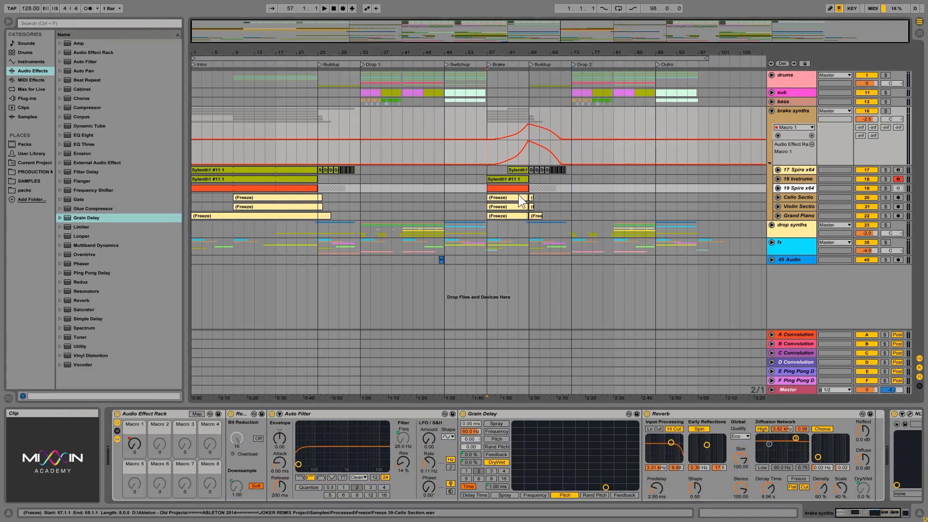
{"action": "key", "text": "space"}
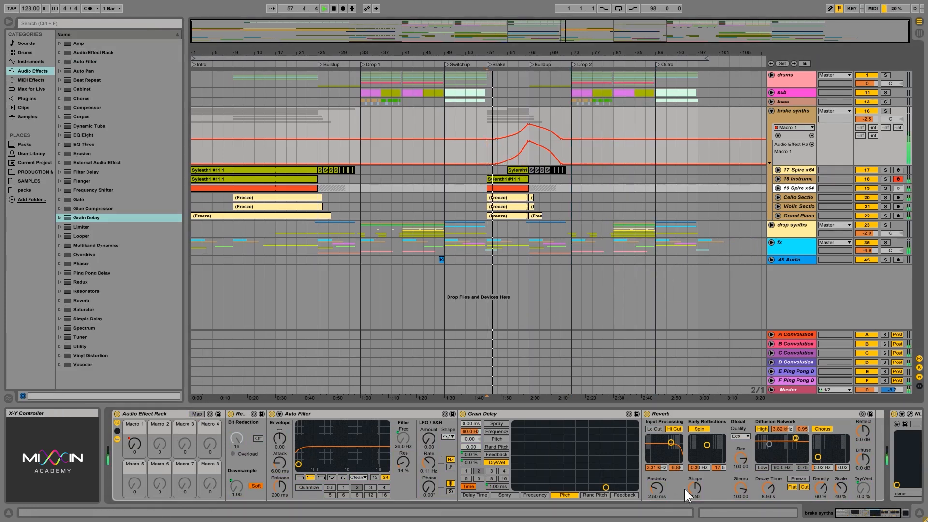
{"action": "left_click", "coordinate": [884, 111]}
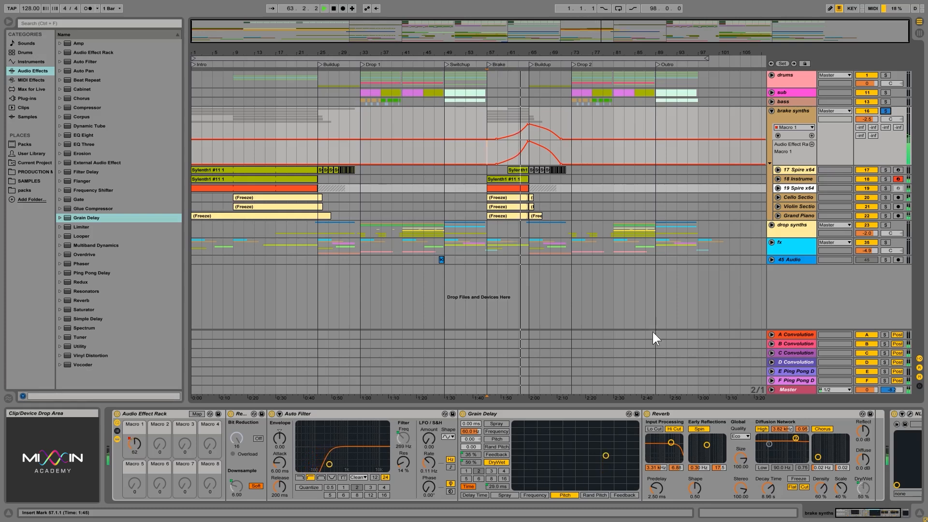
{"action": "key", "text": "space"}
Step: Audition the soloed brake synths from bar 61 with the Reverb bypassed, and re-enable the Reverb
{"action": "left_click", "coordinate": [647, 413]}
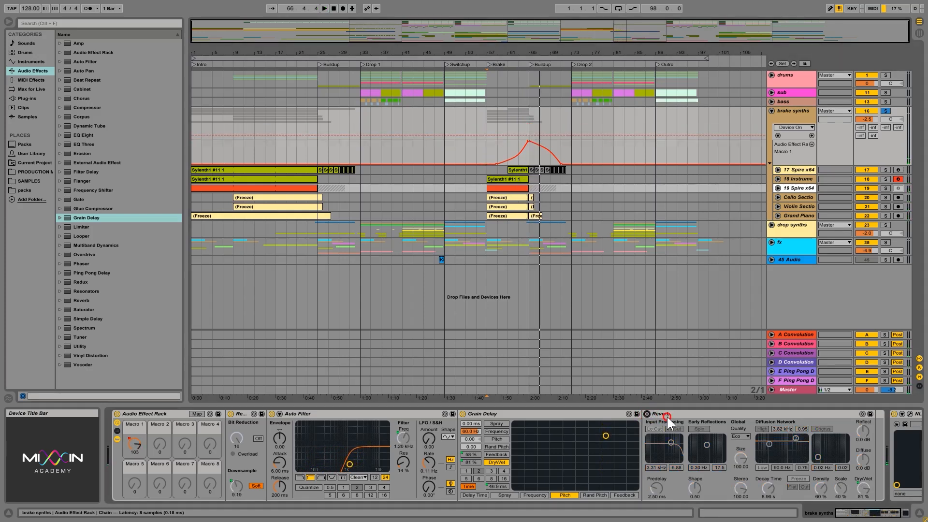
{"action": "left_click", "coordinate": [510, 153]}
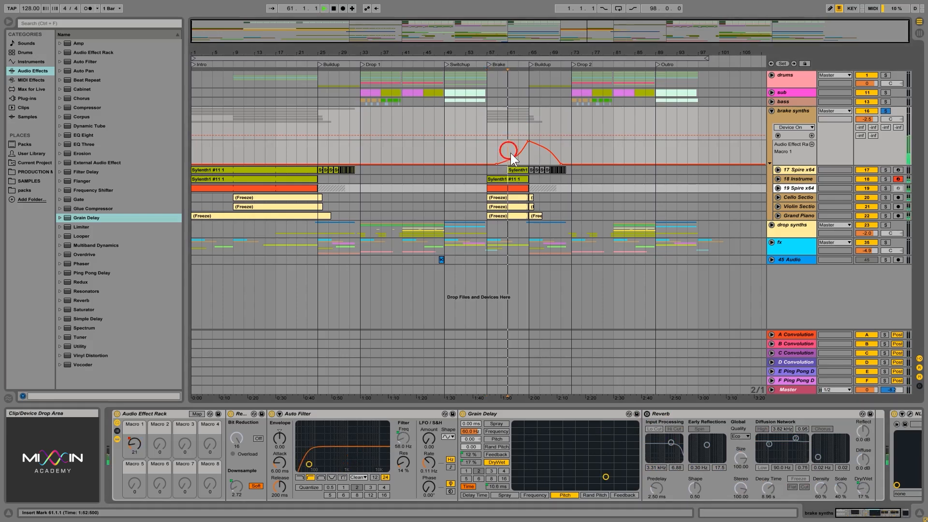
{"action": "key", "text": "space"}
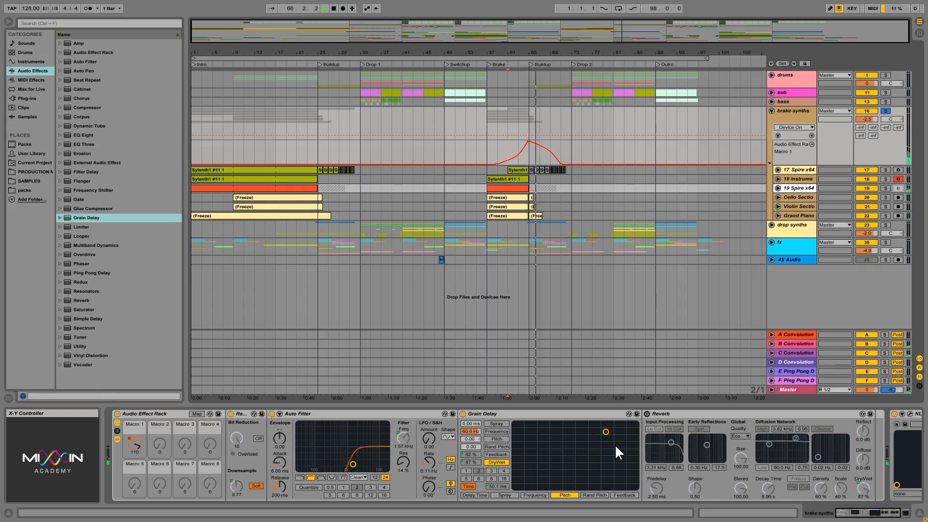
{"action": "key", "text": "space"}
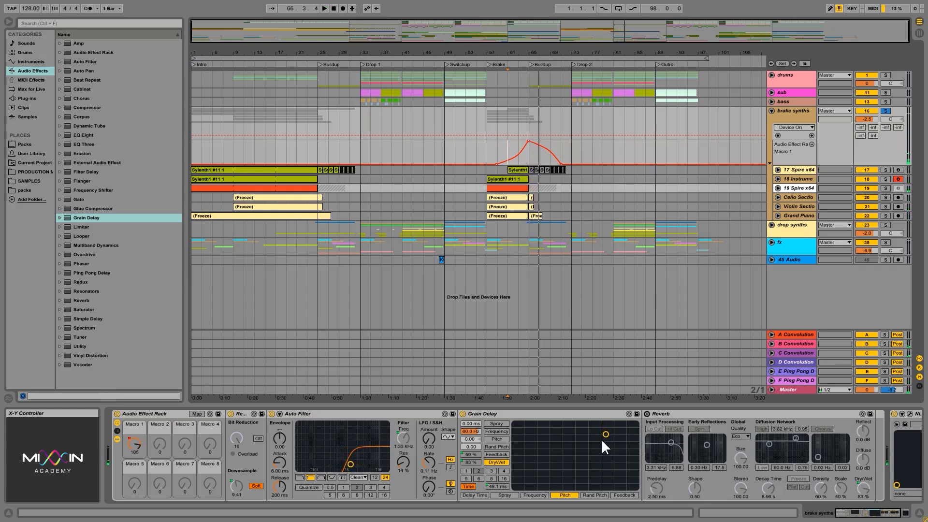
{"action": "left_click", "coordinate": [647, 414]}
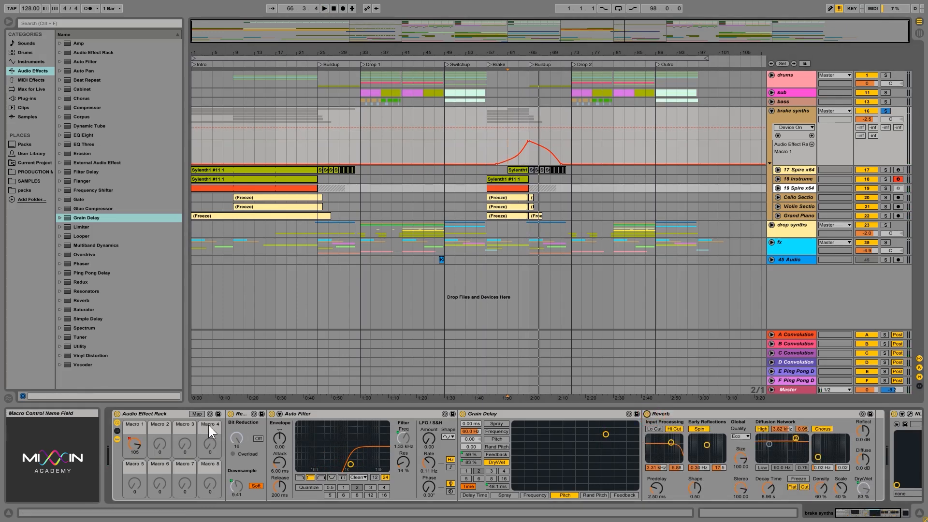
Step: Override Macro 1 by hand and restore its automation, switching the Reverb off and on again
{"action": "left_click", "coordinate": [159, 415]}
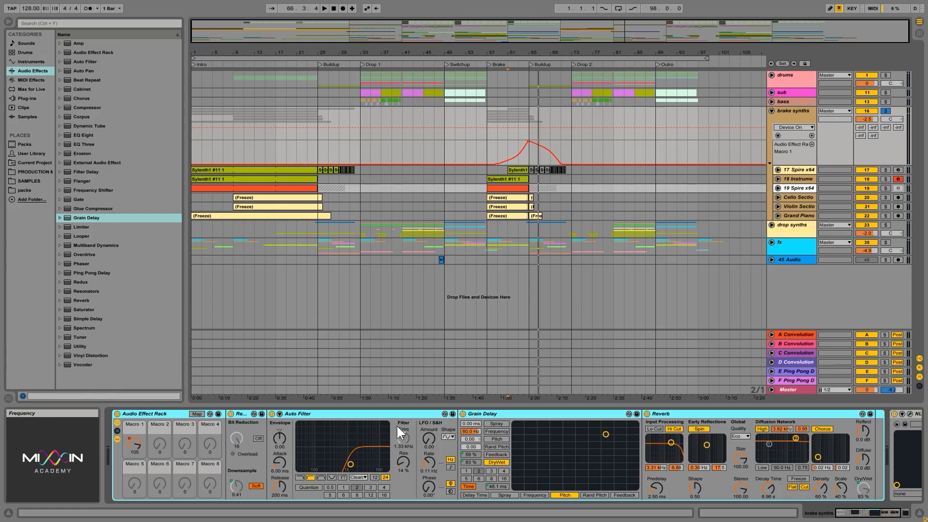
{"action": "left_click_drag", "start_coordinate": [134, 445], "coordinate": [135, 438]}
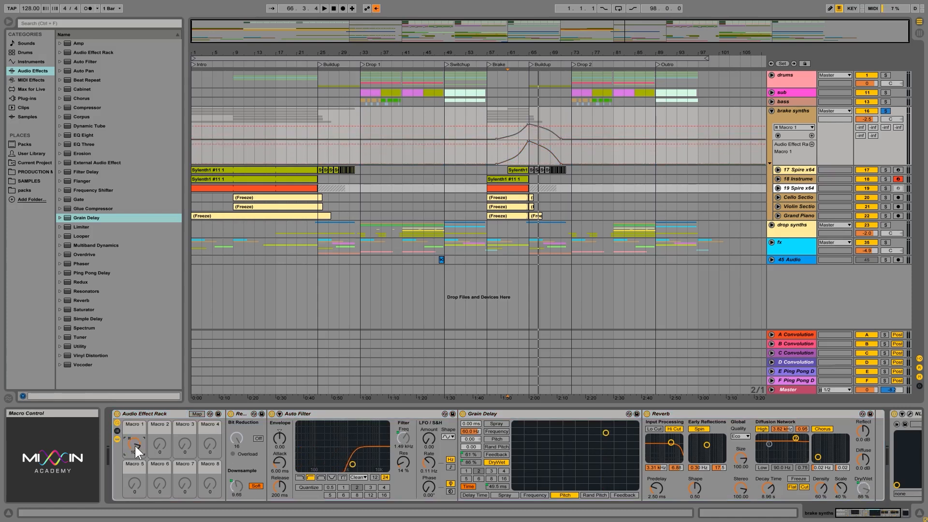
{"action": "left_click", "coordinate": [376, 8]}
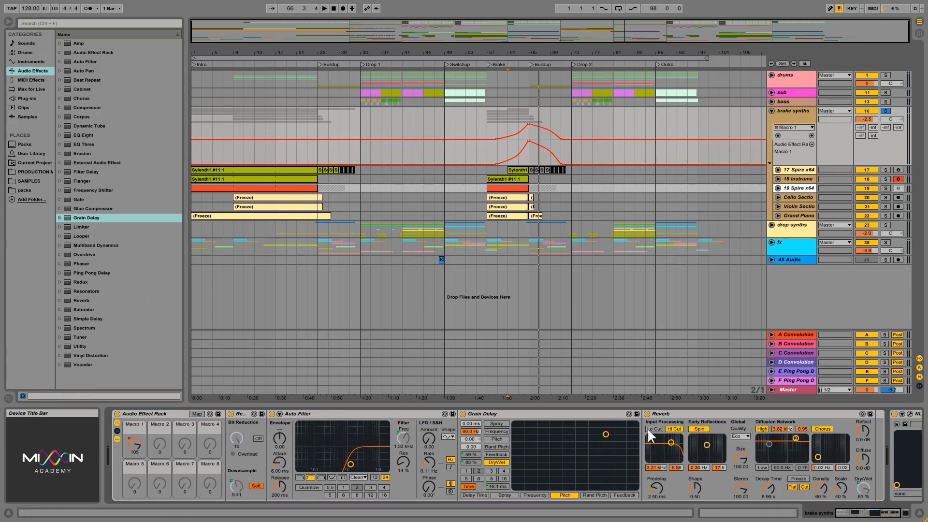
{"action": "left_click", "coordinate": [646, 414]}
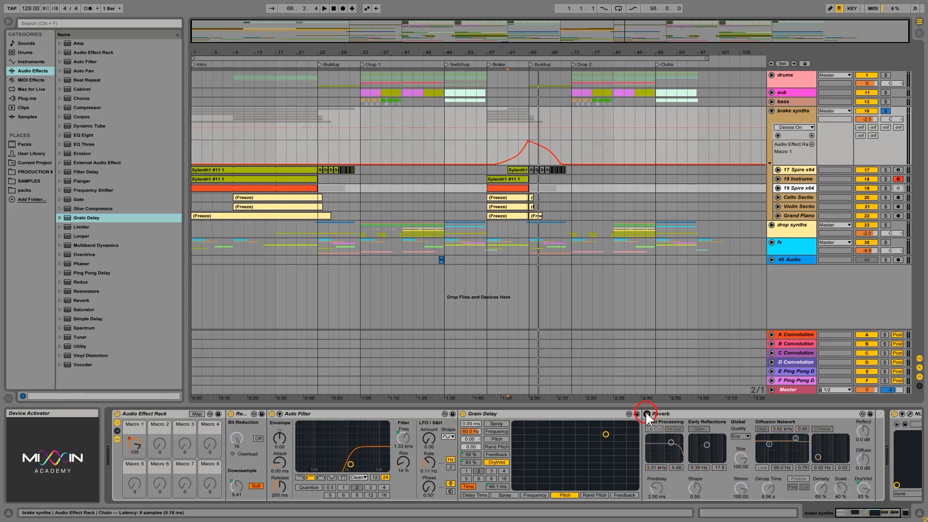
{"action": "left_click", "coordinate": [647, 414]}
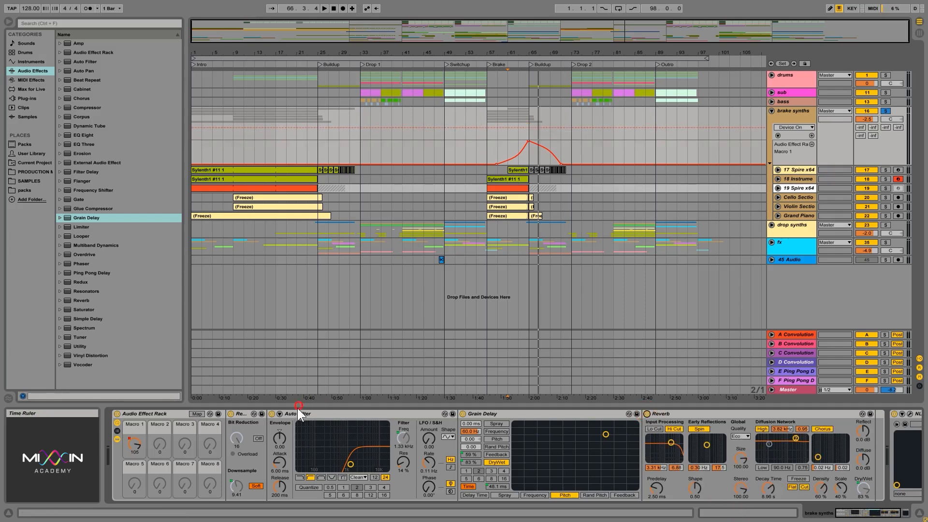
Step: Fold the Redux, Auto Filter, Grain Delay and Reverb devices inside the rack
{"action": "double_click", "coordinate": [243, 413]}
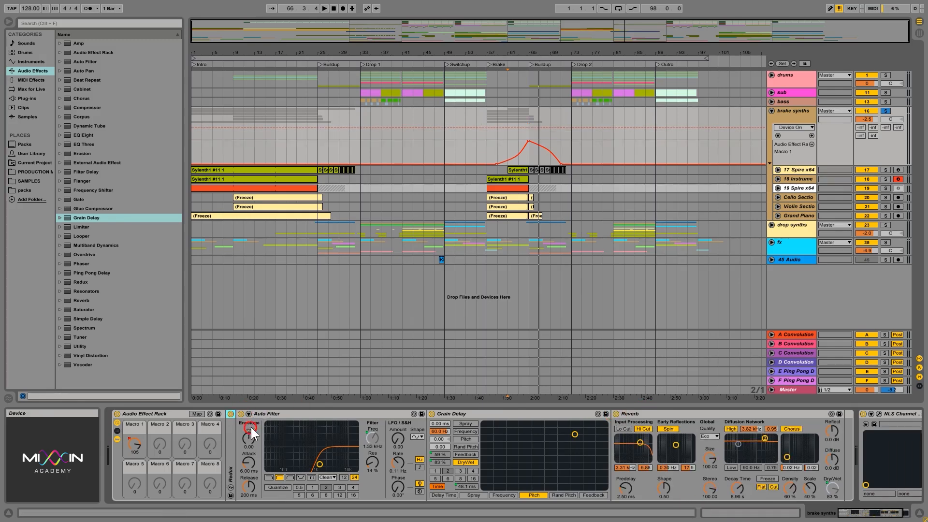
{"action": "left_click", "coordinate": [285, 413]}
{"action": "double_click", "coordinate": [289, 412]}
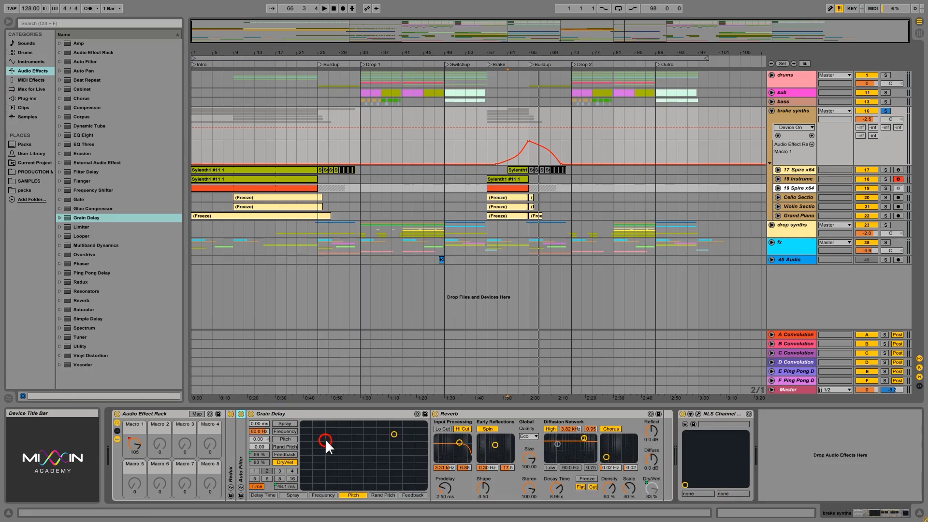
{"action": "double_click", "coordinate": [307, 413]}
{"action": "left_click", "coordinate": [294, 414]}
{"action": "double_click", "coordinate": [295, 413]}
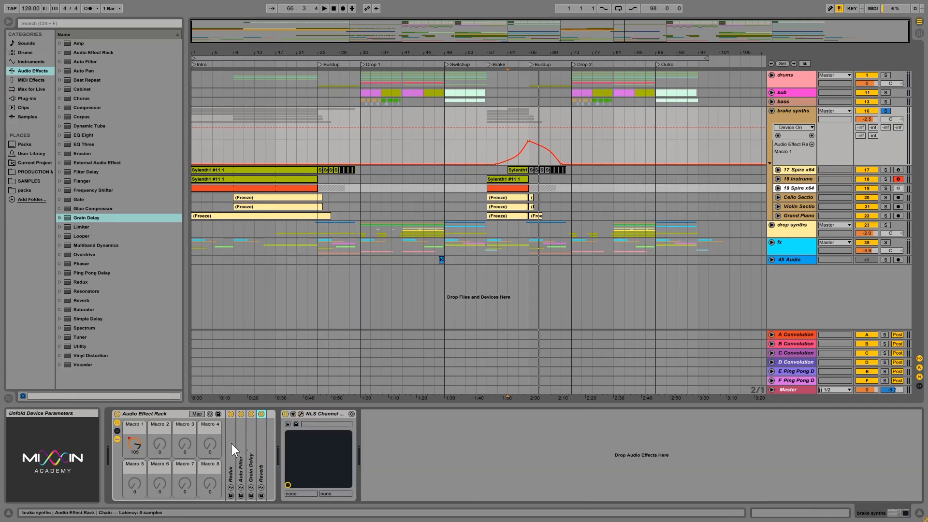
Step: Save the rack to the User Library as a preset named "effects transitional fx"
{"action": "left_click", "coordinate": [219, 414]}
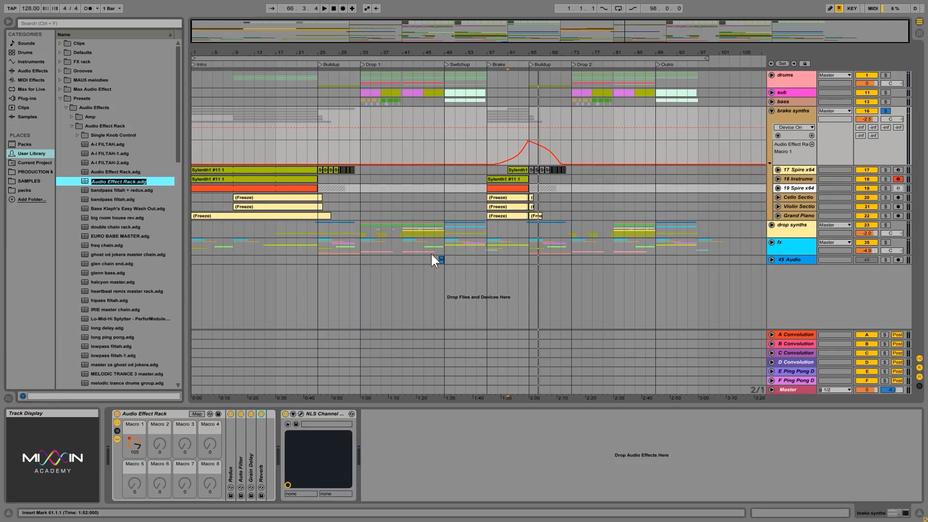
{"action": "type", "text": "effects transitional fx"}
{"action": "key", "text": "Return"}
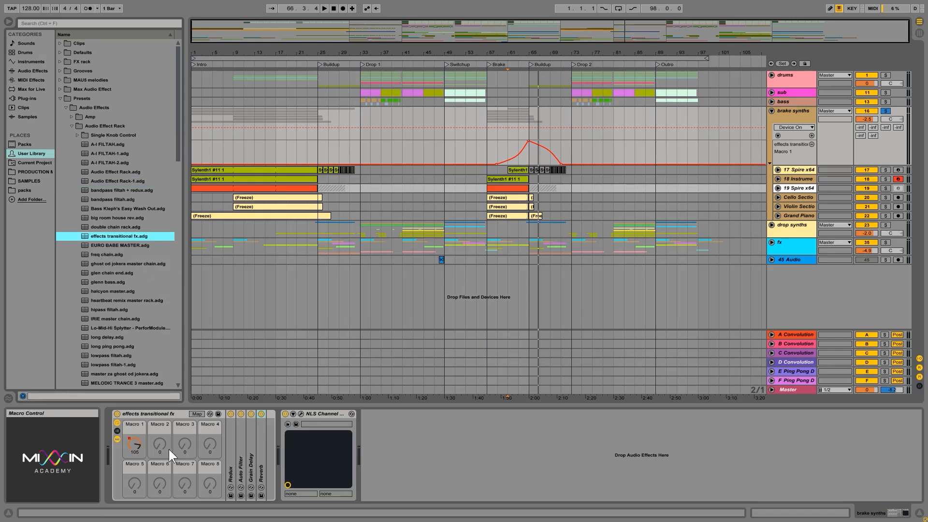
Step: Switch the Auto Filter, Grain Delay and Reverb off and back on in the effects transitional fx rack
{"action": "left_click", "coordinate": [261, 414]}
{"action": "left_click", "coordinate": [240, 414]}
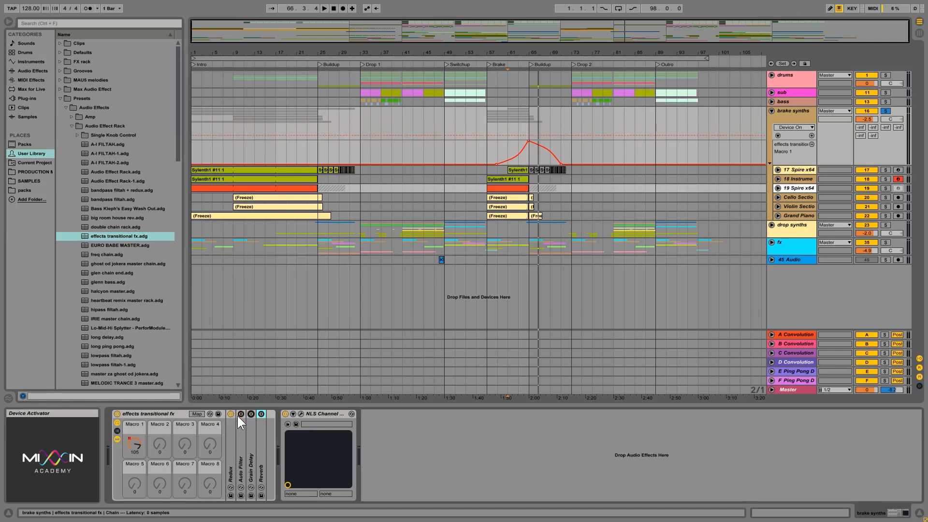
{"action": "left_click", "coordinate": [250, 414]}
{"action": "left_click", "coordinate": [260, 413]}
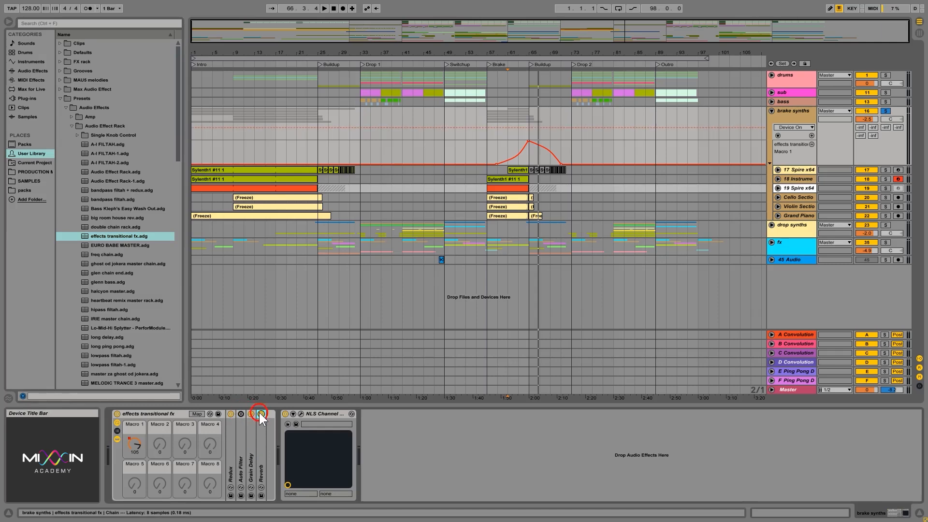
{"action": "left_click", "coordinate": [241, 414]}
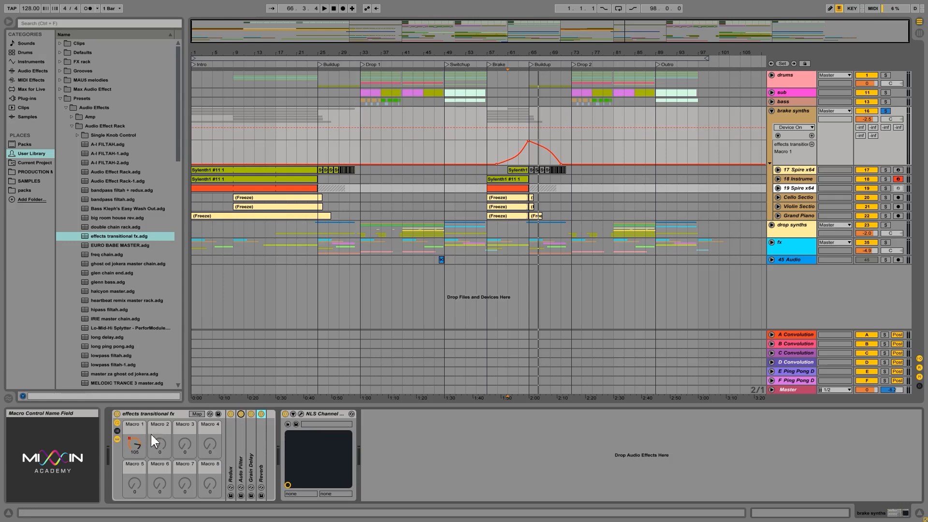
Step: Switch the Reverb in the effects transitional fx rack off and back on
{"action": "left_click", "coordinate": [261, 413]}
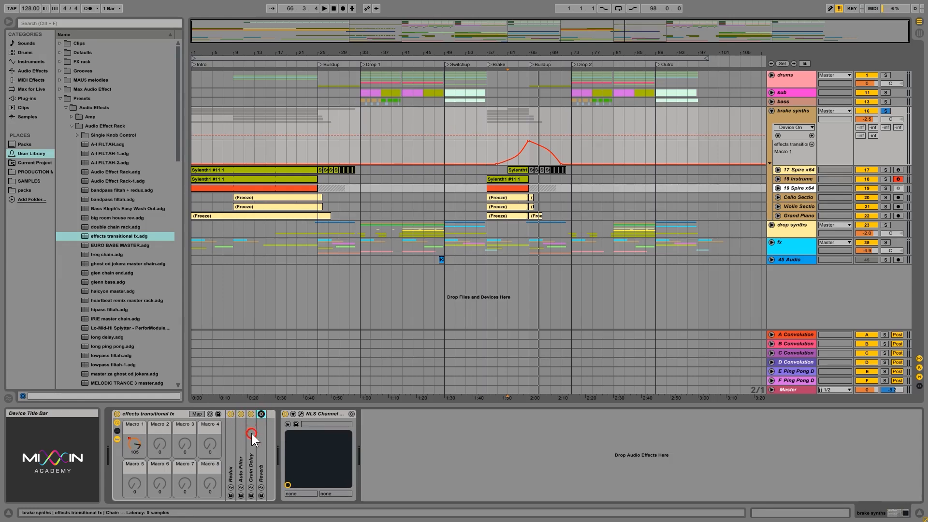
{"action": "left_click", "coordinate": [262, 412]}
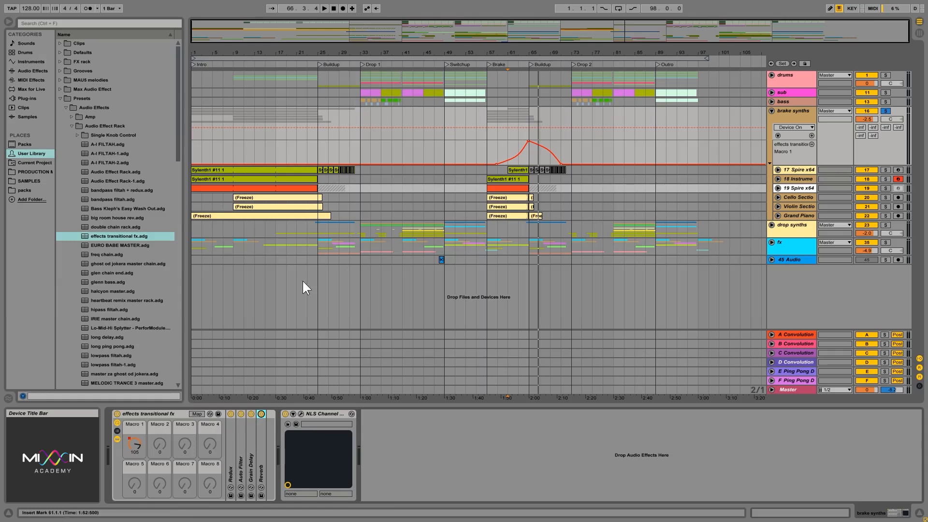
Step: Try to adjust the start of the Macro 1 automation curve between bars 57 and 73 on brake synths, and undo the change
{"action": "left_click_drag", "start_coordinate": [486, 148], "coordinate": [571, 158]}
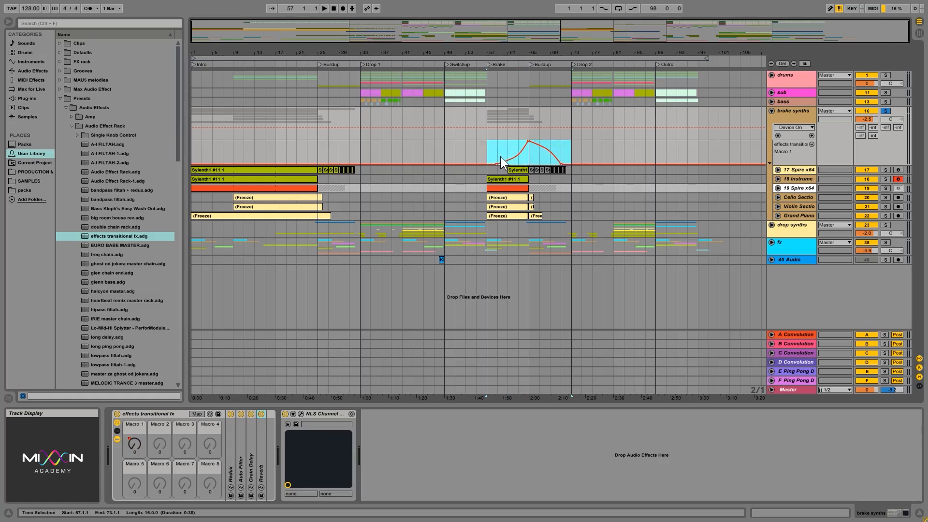
{"action": "left_click_drag", "start_coordinate": [497, 164], "coordinate": [501, 167]}
{"action": "key", "text": "ctrl+z"}
{"action": "left_click", "coordinate": [566, 149]}
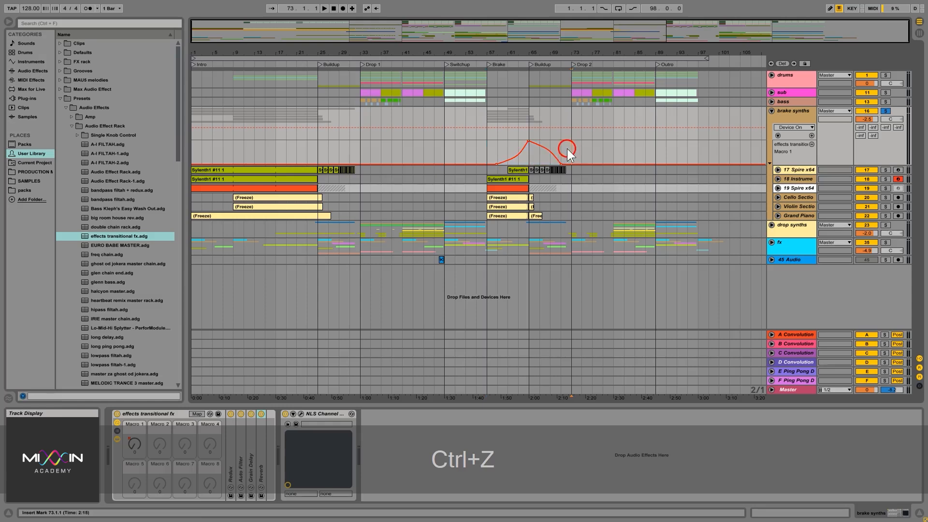
Step: Select the whole effects transitional fx rack and toggle only its Reverb off and on twice
{"action": "left_click", "coordinate": [167, 411]}
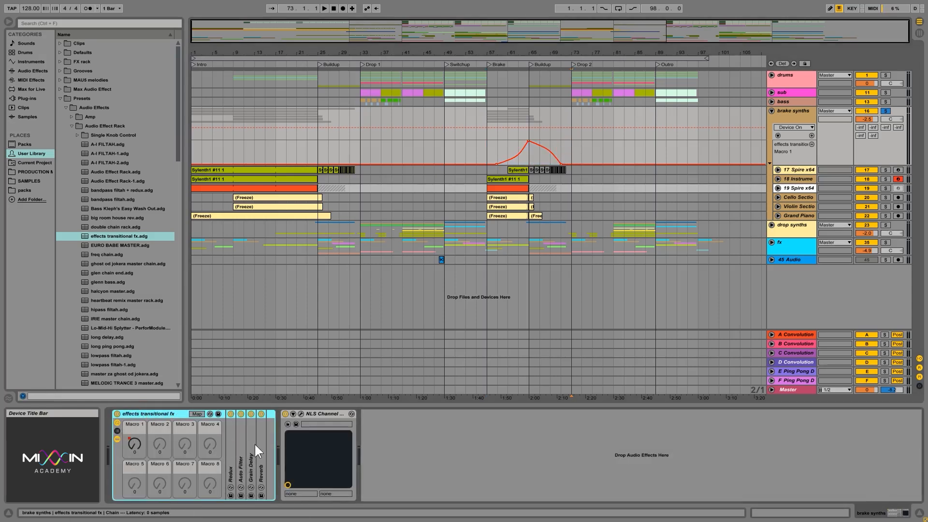
{"action": "left_click", "coordinate": [261, 414]}
{"action": "left_click", "coordinate": [260, 414]}
{"action": "left_click", "coordinate": [158, 414]}
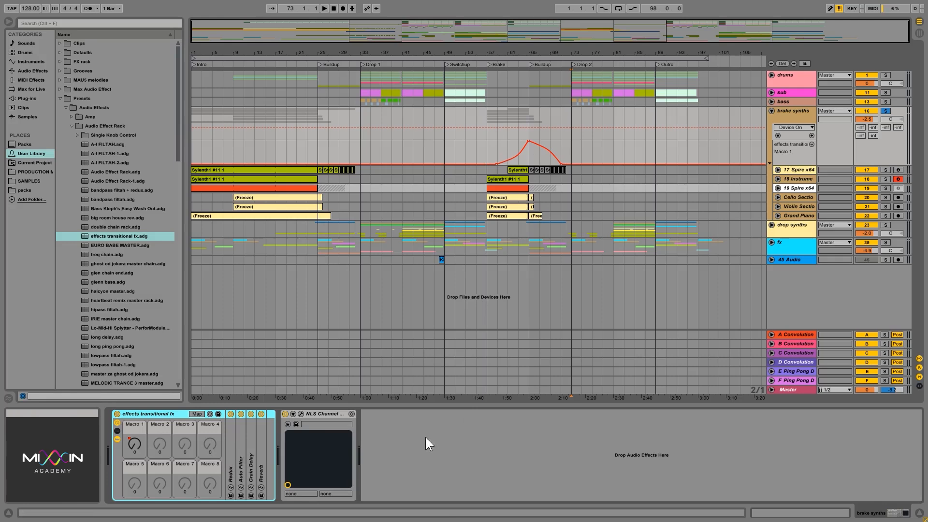
{"action": "left_click", "coordinate": [260, 413]}
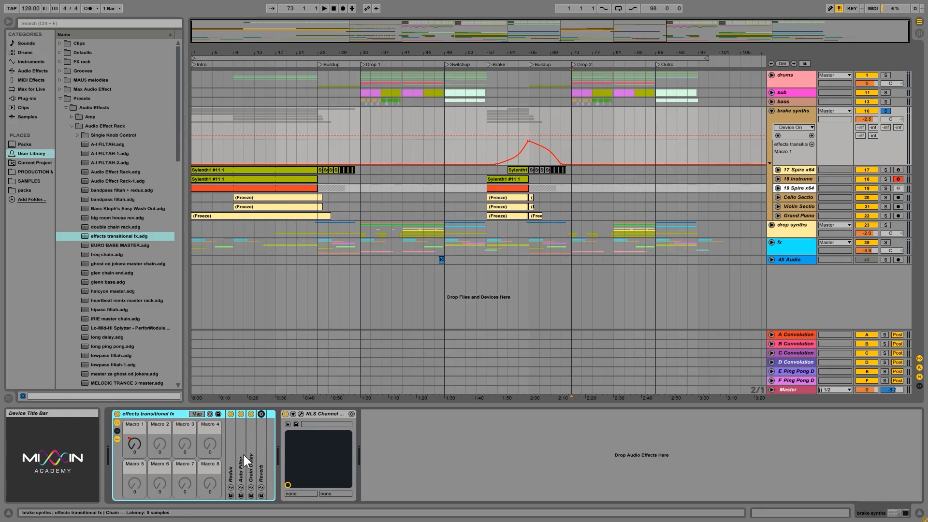
{"action": "left_click", "coordinate": [262, 414]}
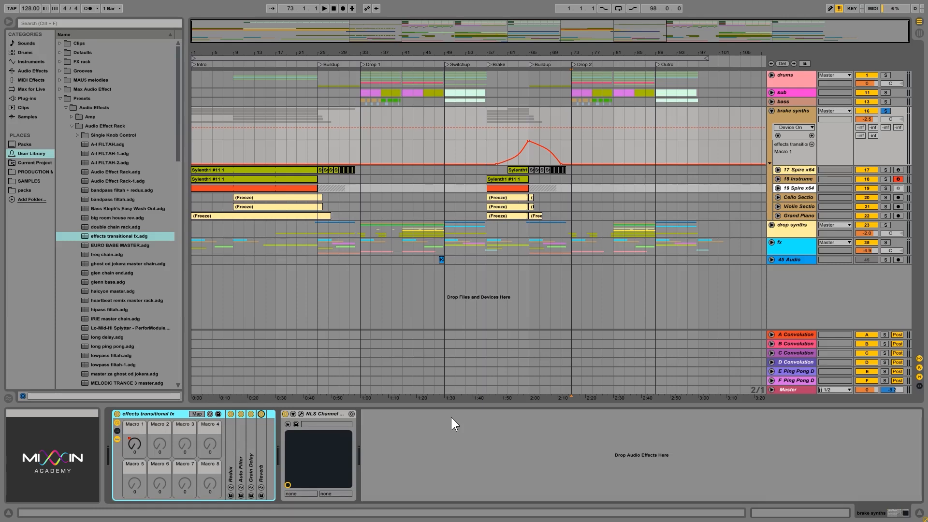
{"action": "left_click_drag", "start_coordinate": [520, 146], "coordinate": [540, 147]}
{"action": "left_click_drag", "start_coordinate": [487, 74], "coordinate": [612, 80]}
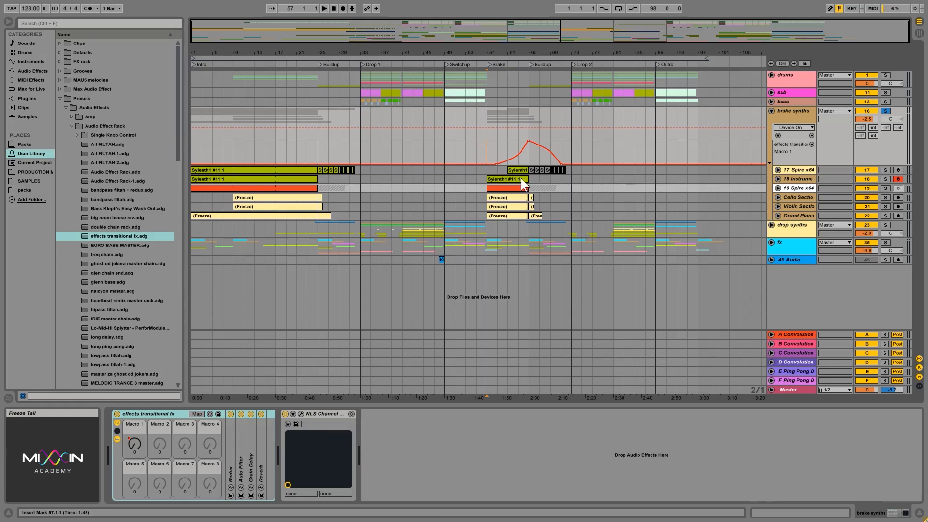
{"action": "left_click_drag", "start_coordinate": [487, 150], "coordinate": [567, 155]}
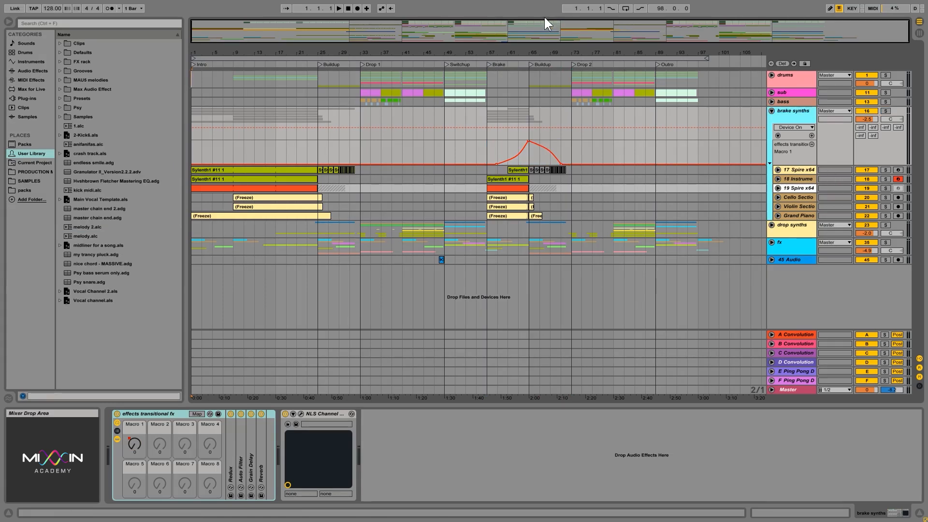
Step: Select the song's full loop range from bar 1 to bar 99 and play the arrangement from the Intro
{"action": "left_click", "coordinate": [510, 59]}
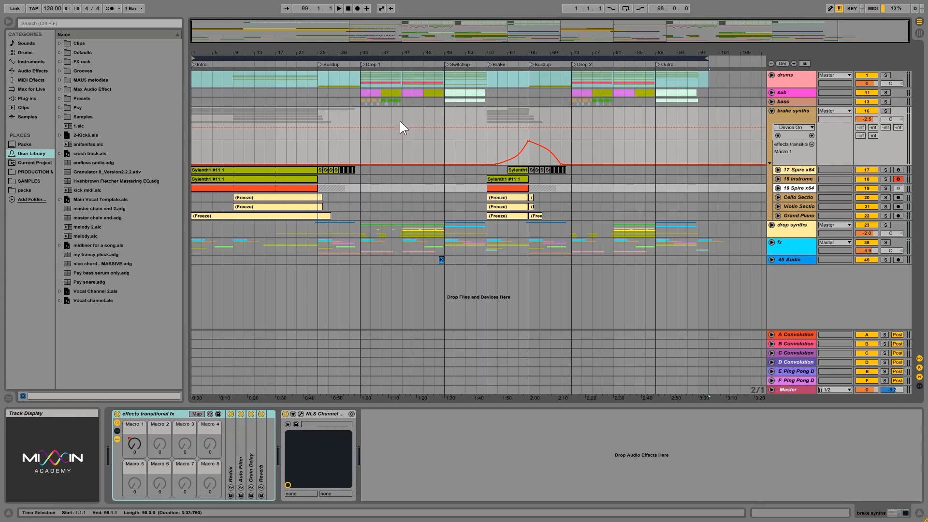
{"action": "left_click", "coordinate": [193, 79]}
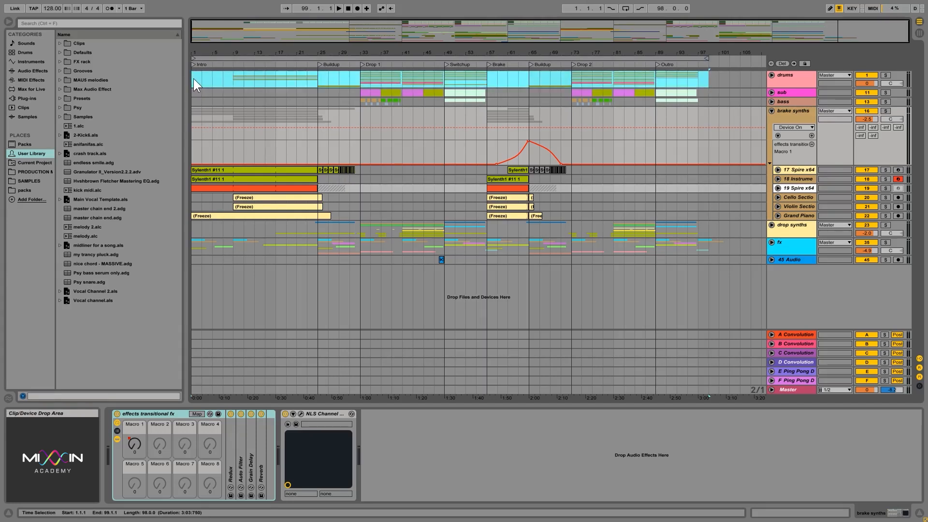
{"action": "key", "text": "space"}
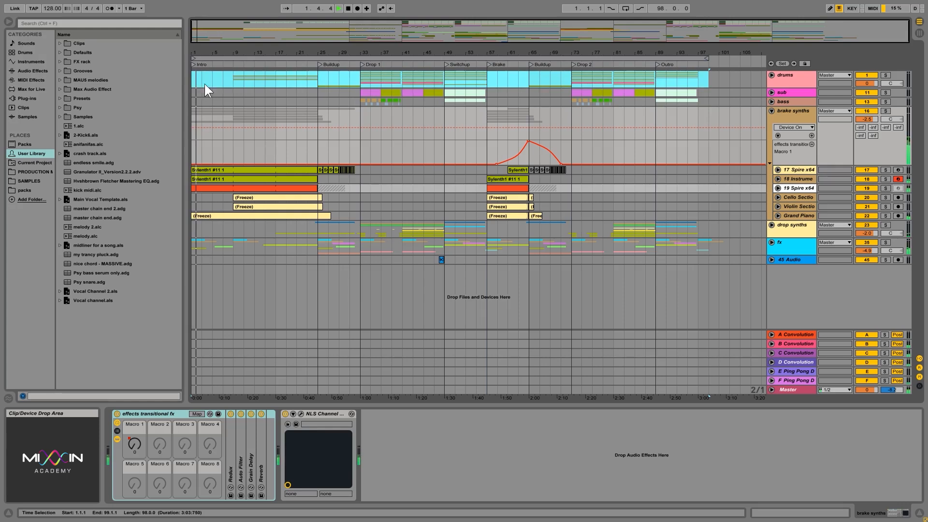